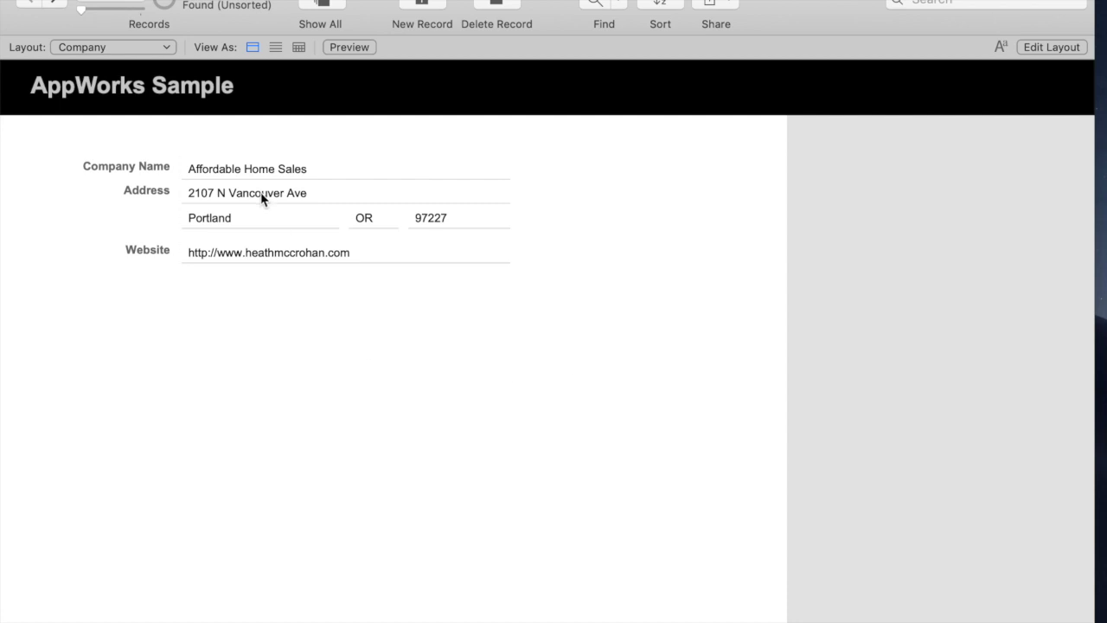
Open Manage Database with Shift+Cmd+D to show the relationships graph containing only the Company table
key("super+shift+d")
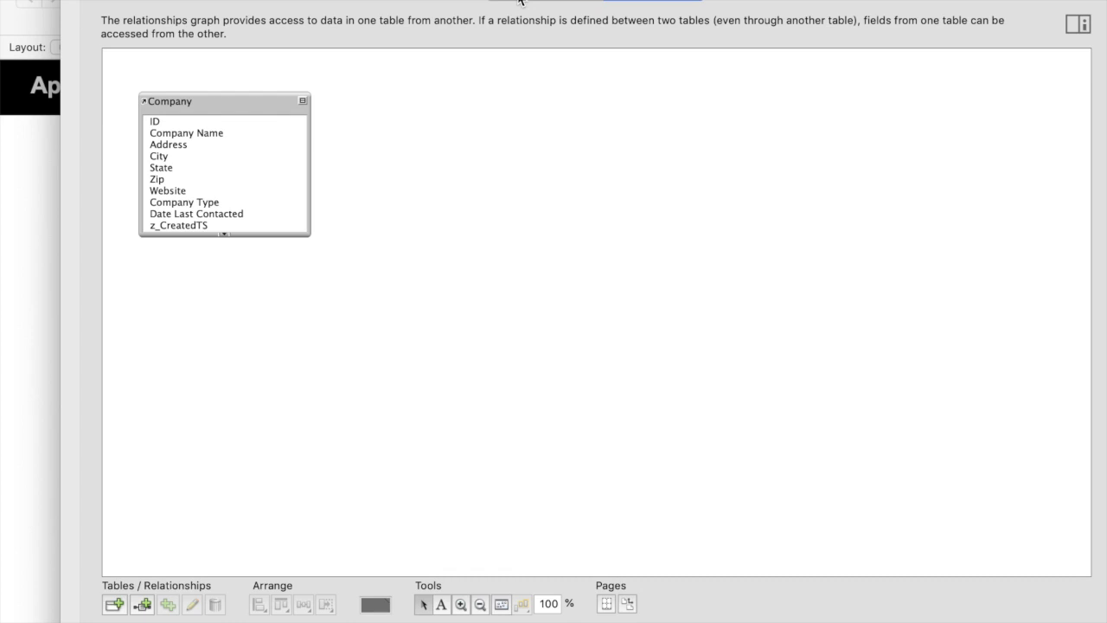
View the Tables list, close Manage Database, and put the Company layout into Layout mode
left_click(529, 4)
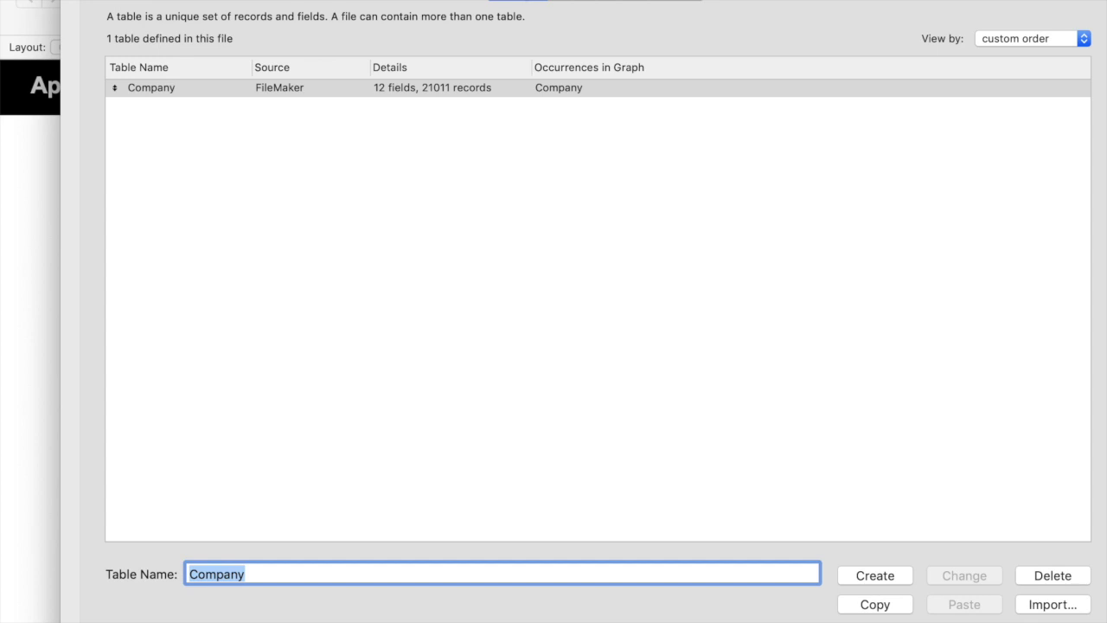
key("Return")
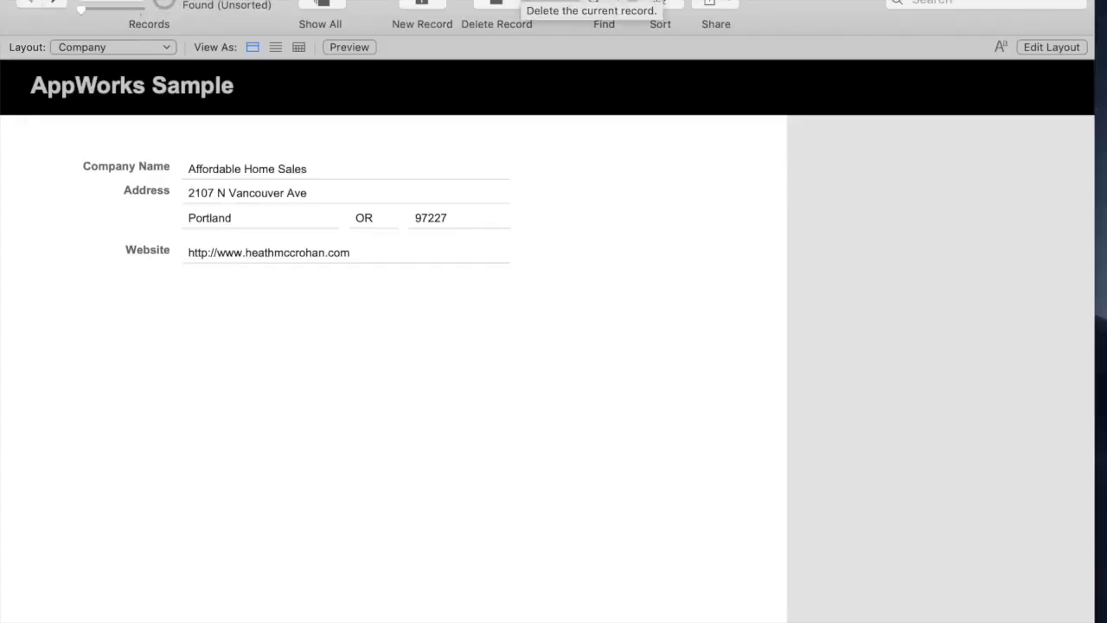
key("super+l")
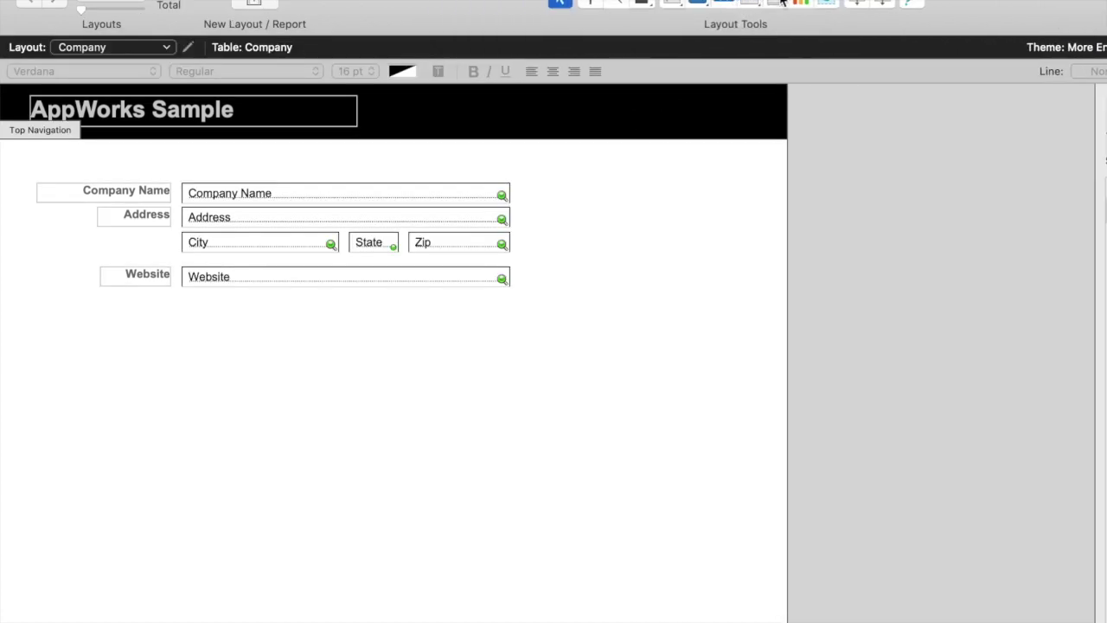
Draw a portal below Website showing a new People add-on table, then return to Browse mode
left_click(781, 2)
left_click_drag(182, 334, 583, 550)
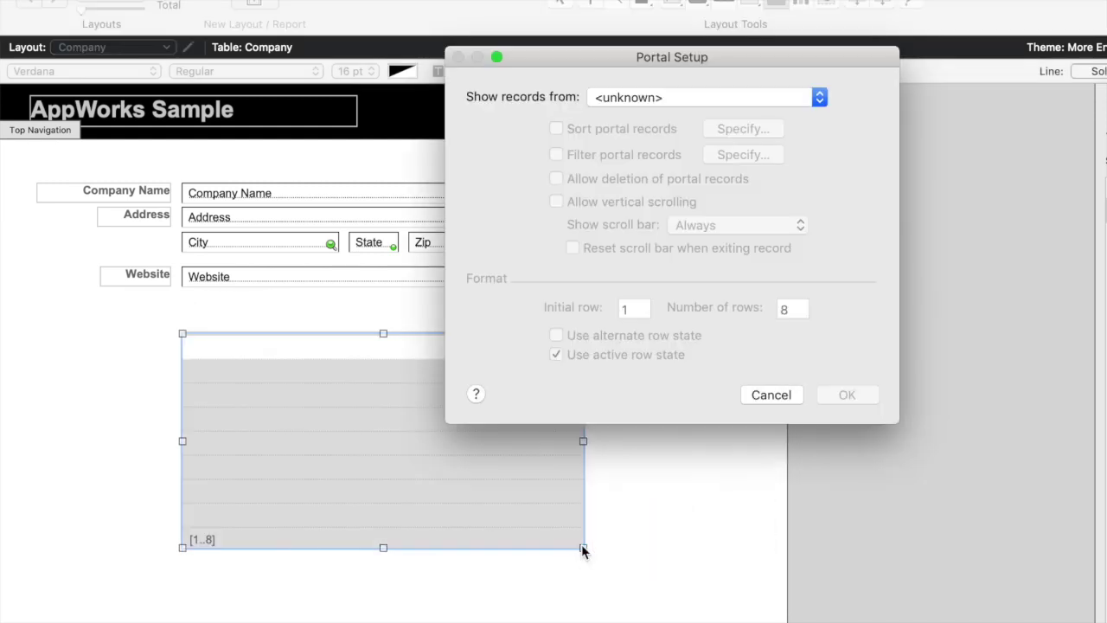
left_click(663, 98)
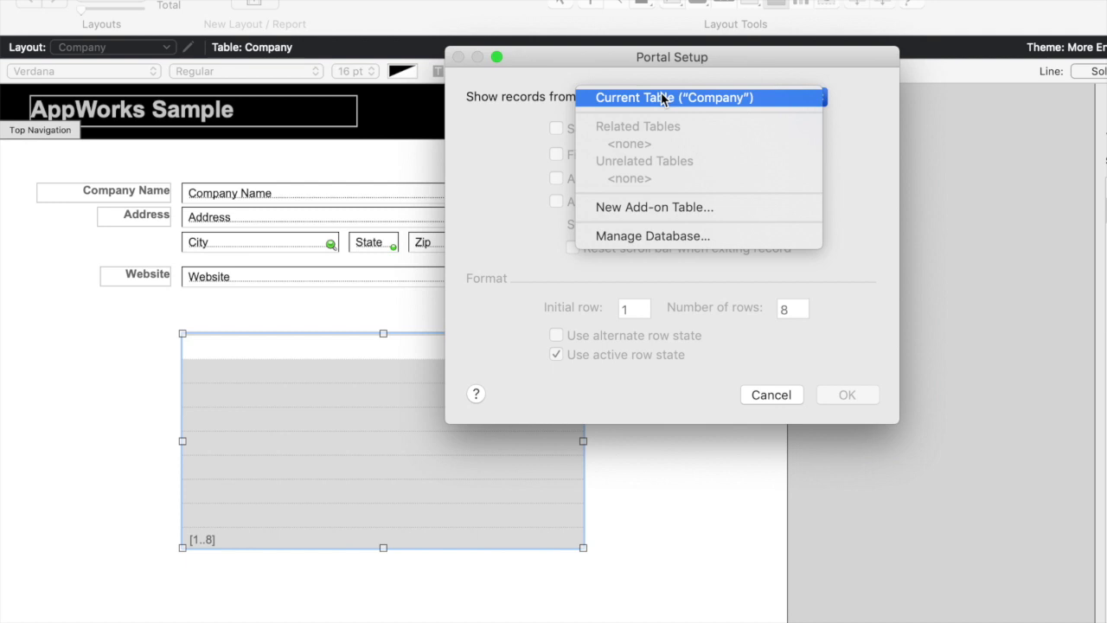
left_click(645, 207)
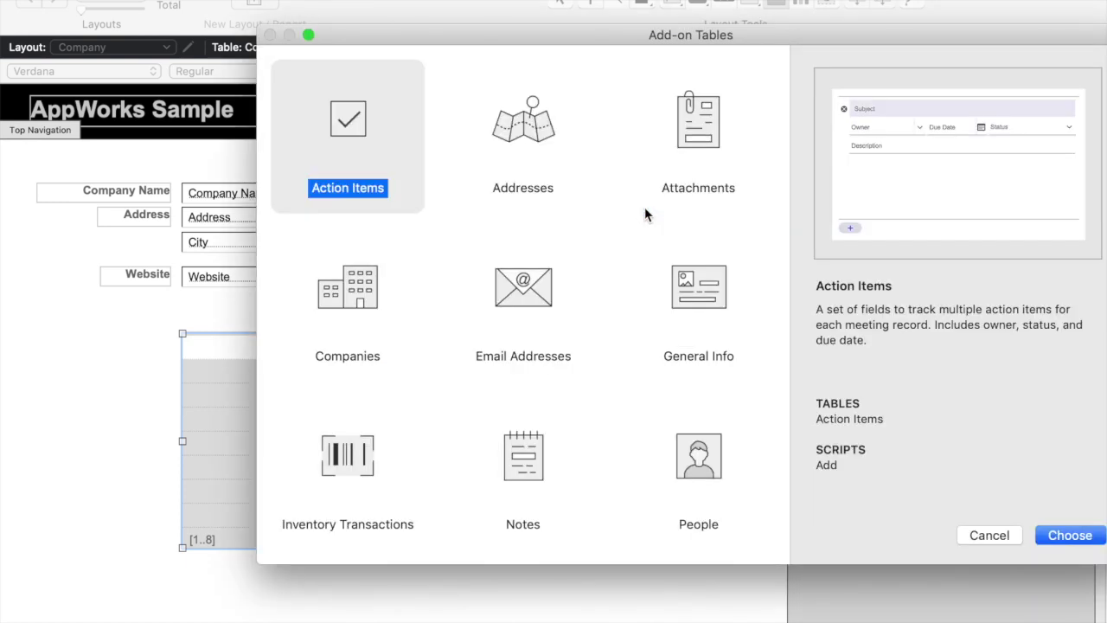
left_click(699, 476)
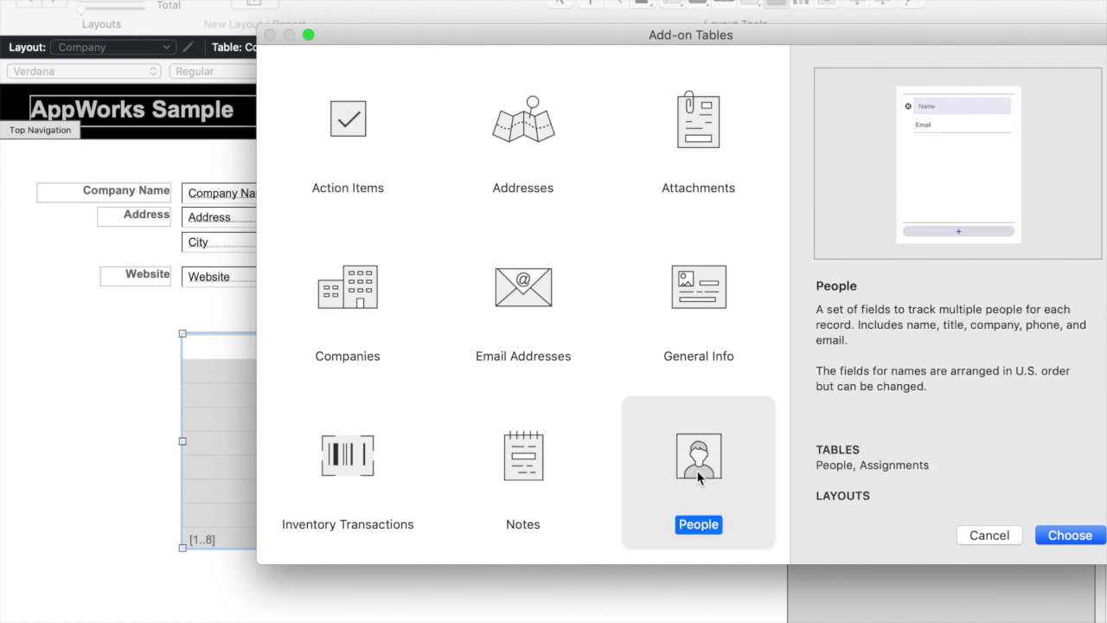
left_click(1081, 536)
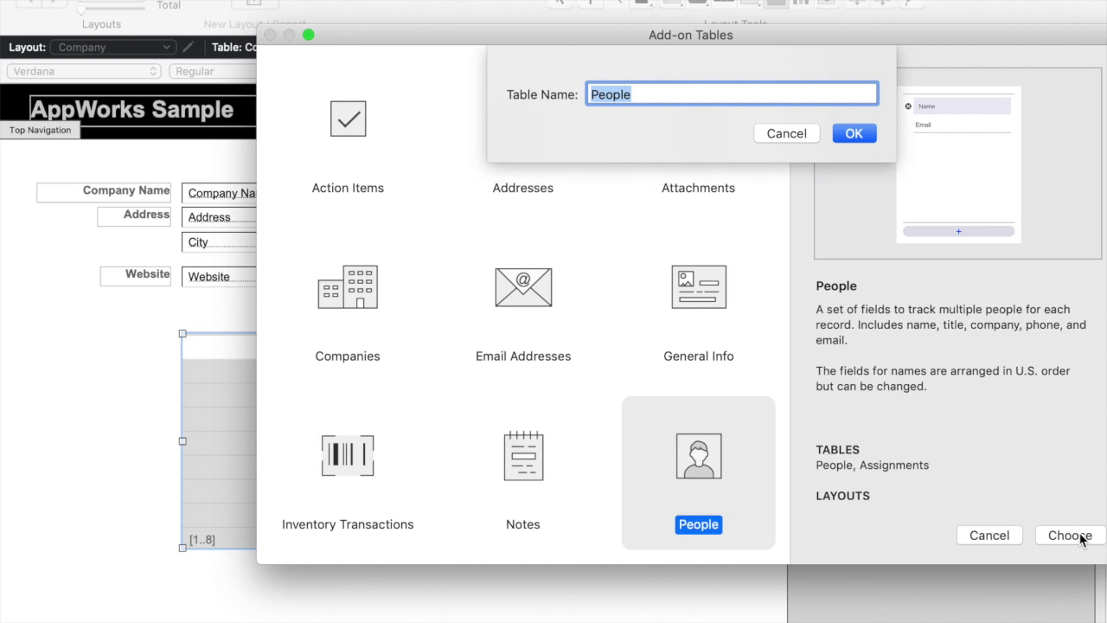
left_click(854, 132)
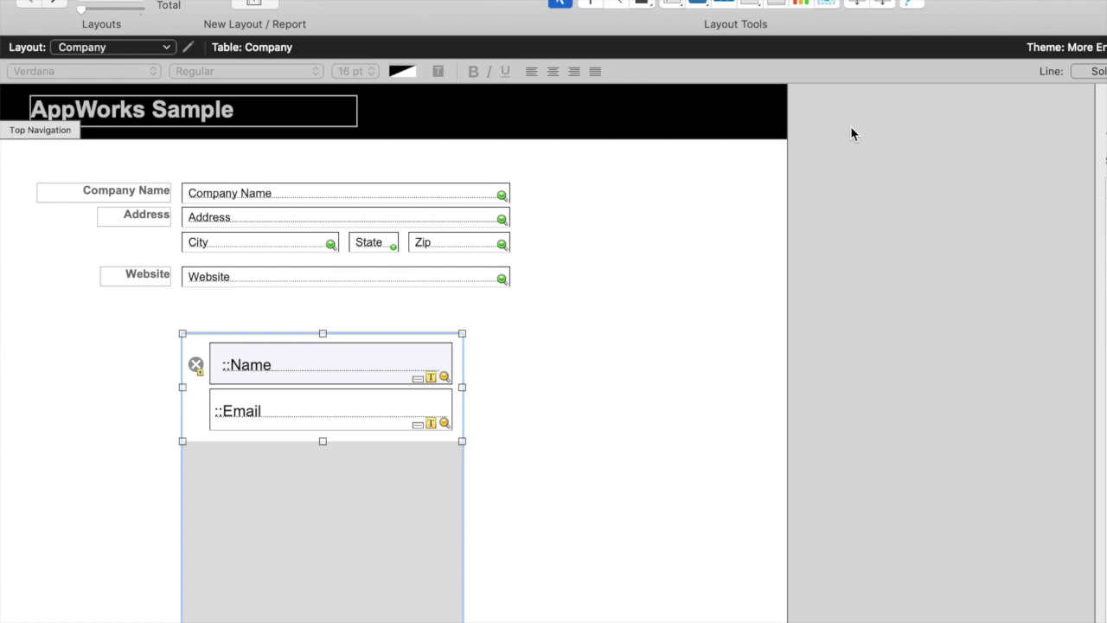
key("super+b")
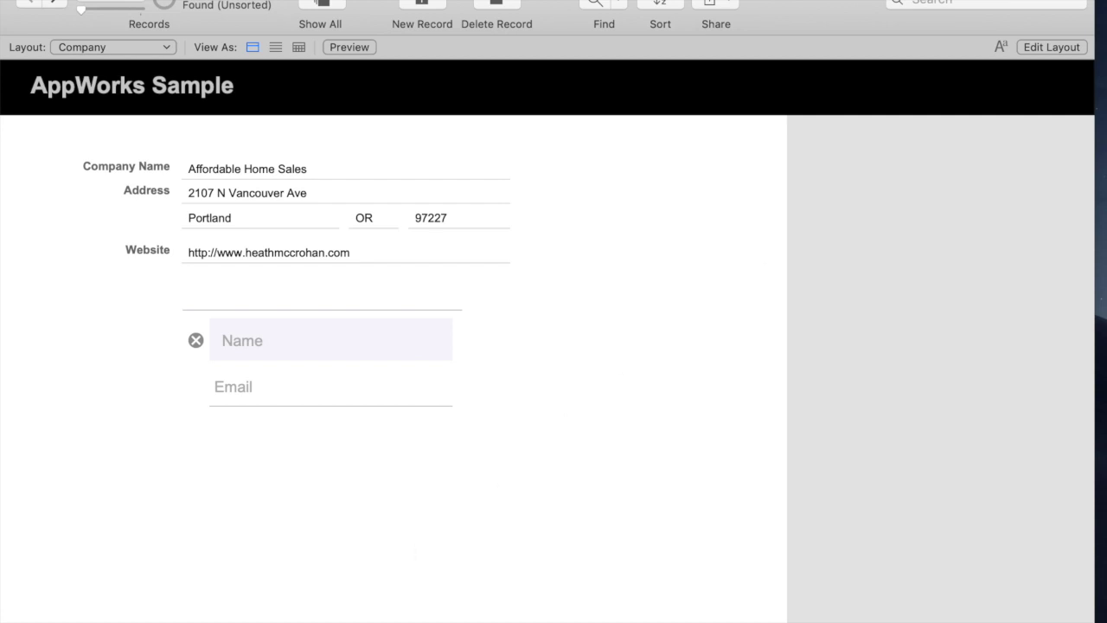
Add a new person, with first and last name, to Affordable Home Sales, then go to the next record
left_click(329, 340)
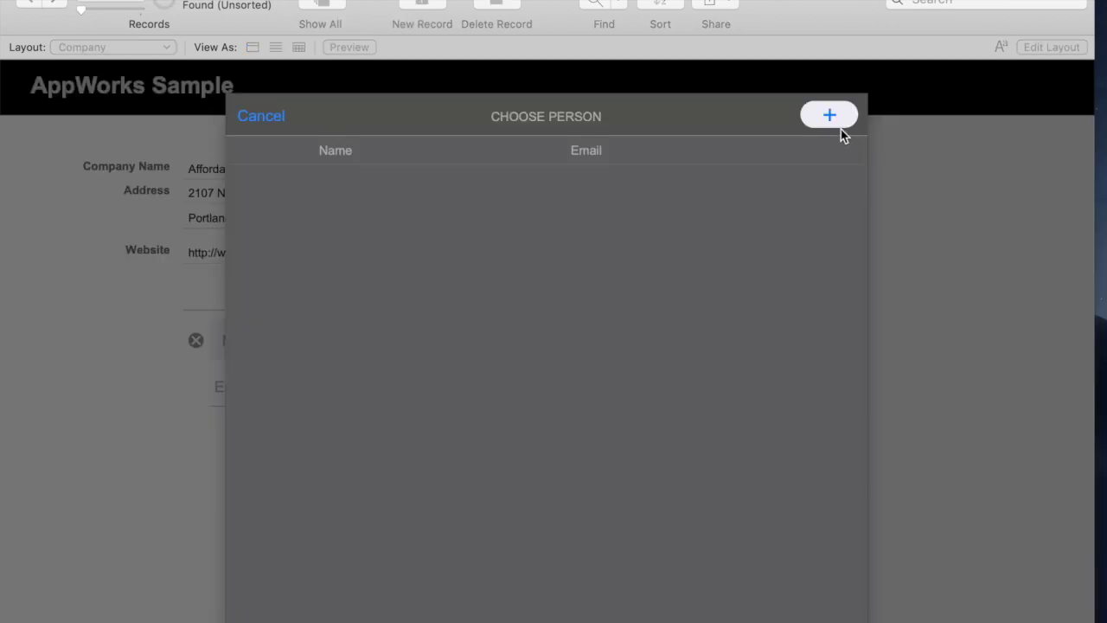
left_click(832, 113)
type("John")
key("Tab")
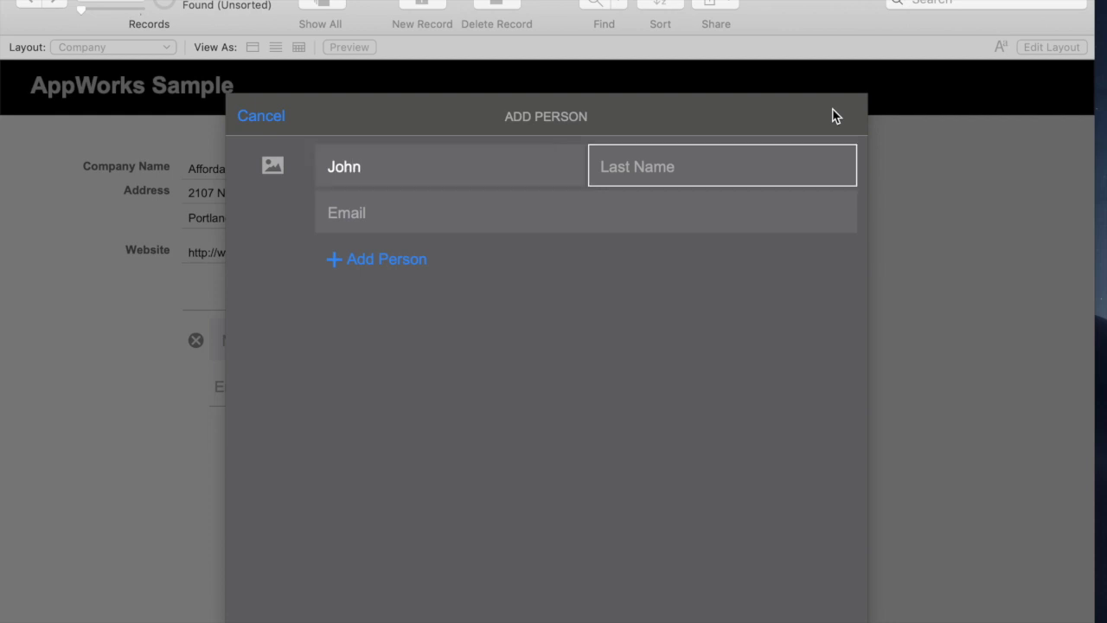
type("Smith")
key("Tab")
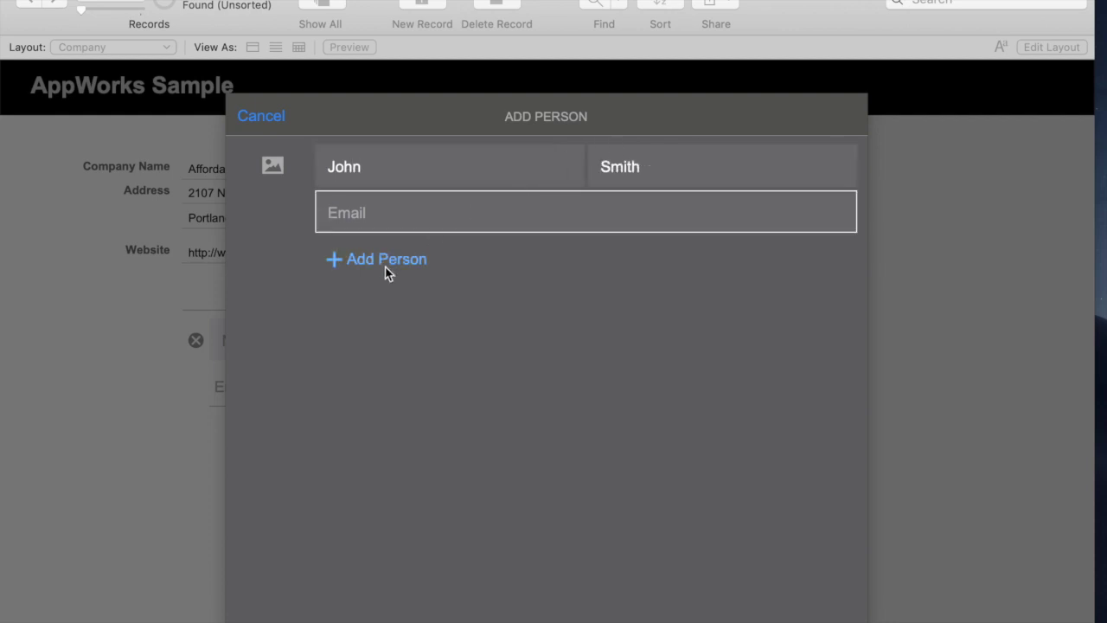
left_click(386, 259)
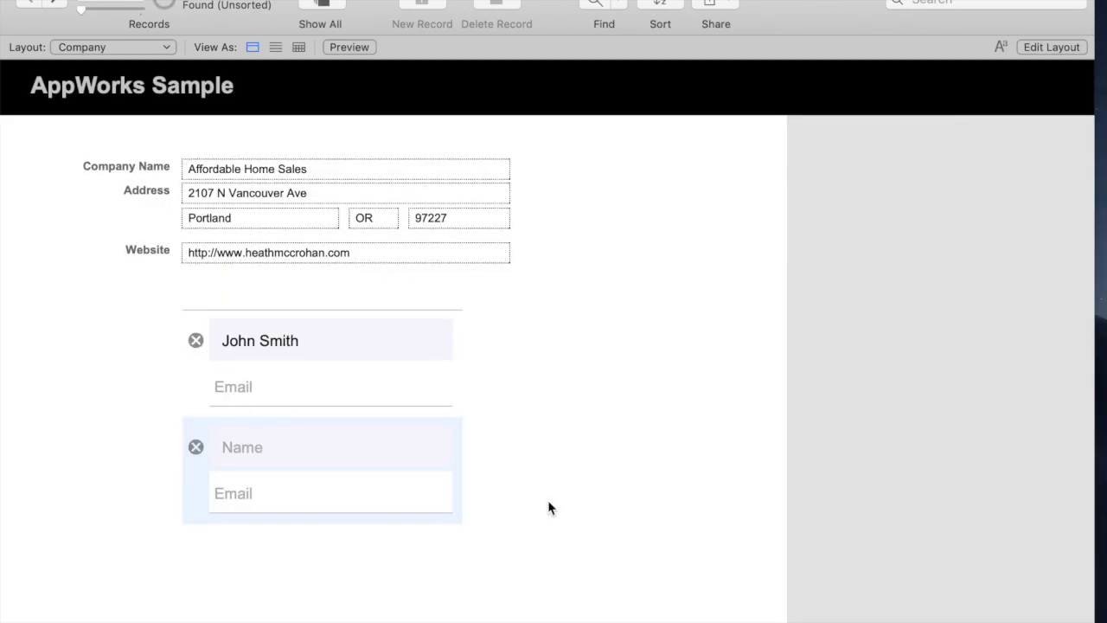
left_click(348, 381)
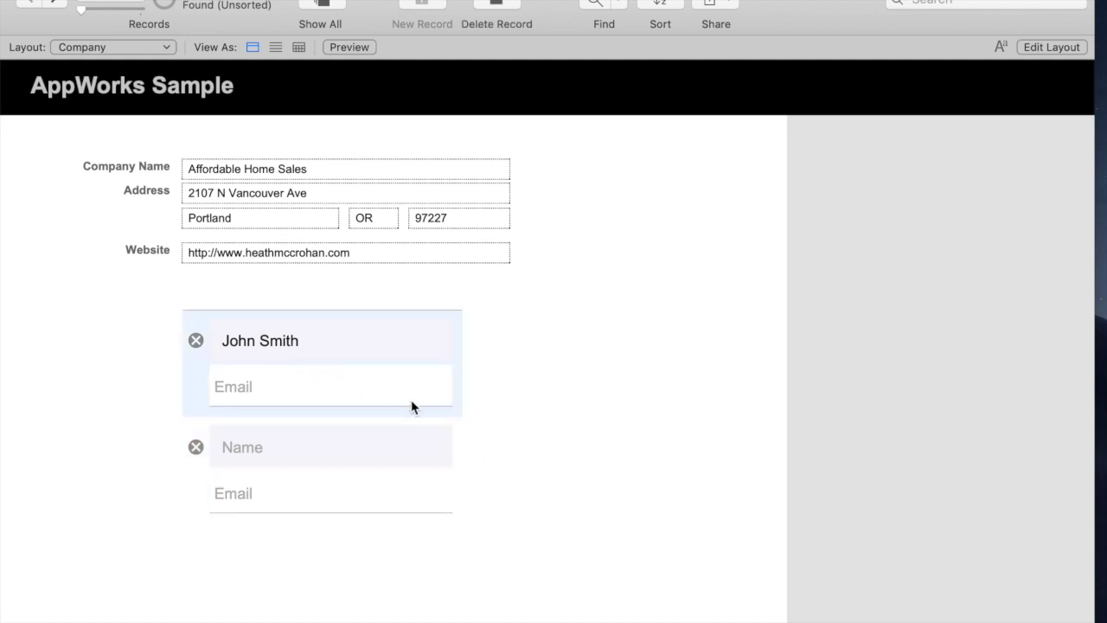
left_click(61, 1)
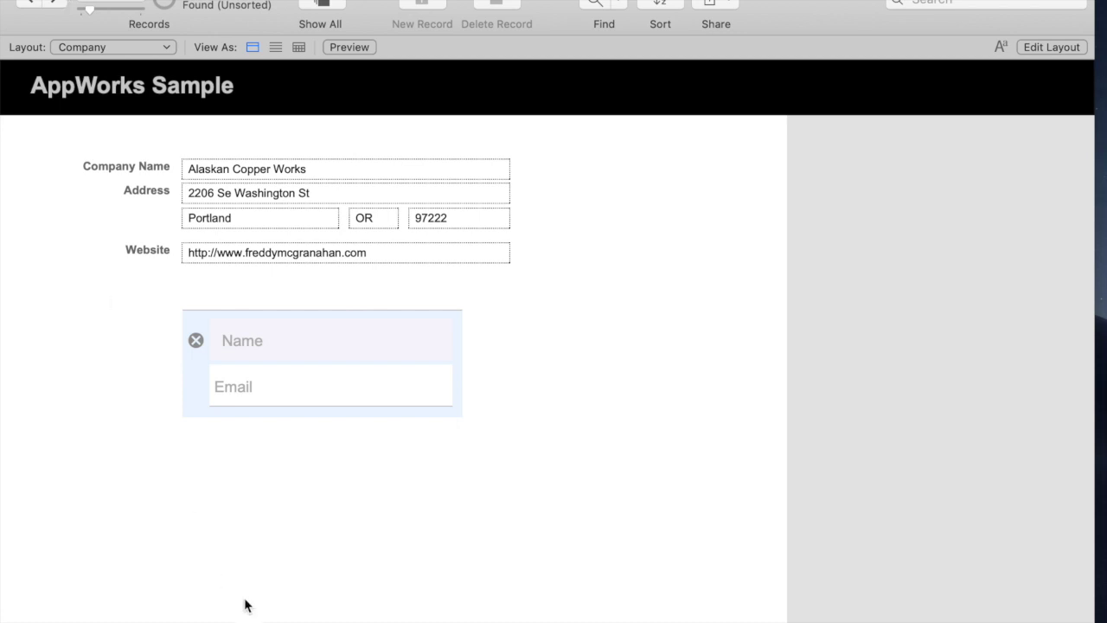
Link the existing person to Alaskan Copper Works and advance to Boyce Law Firm
left_click(329, 341)
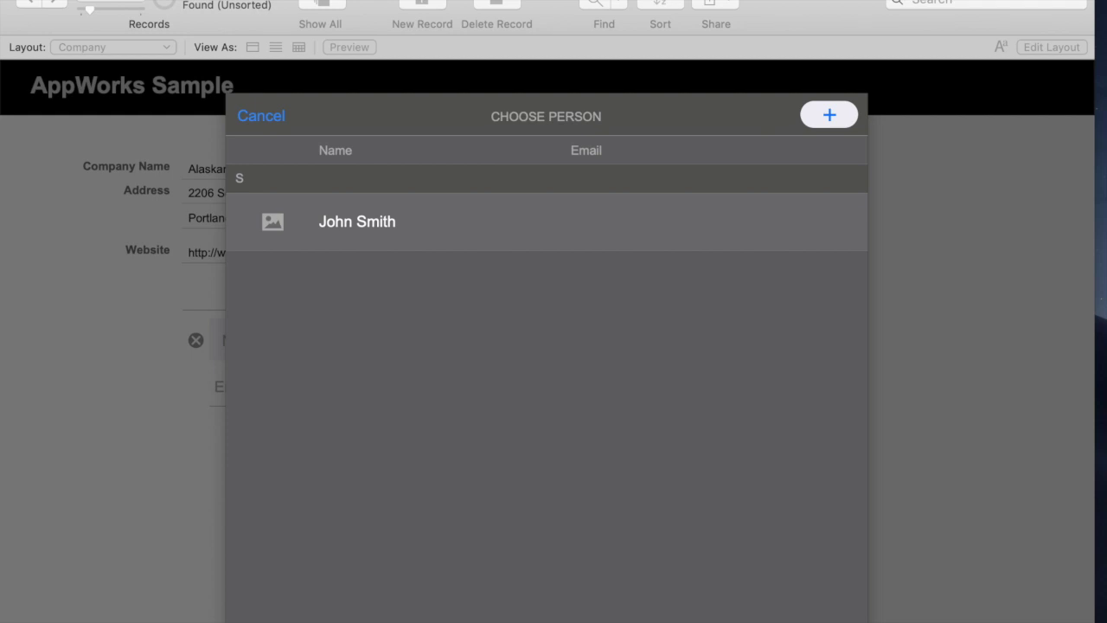
left_click(385, 248)
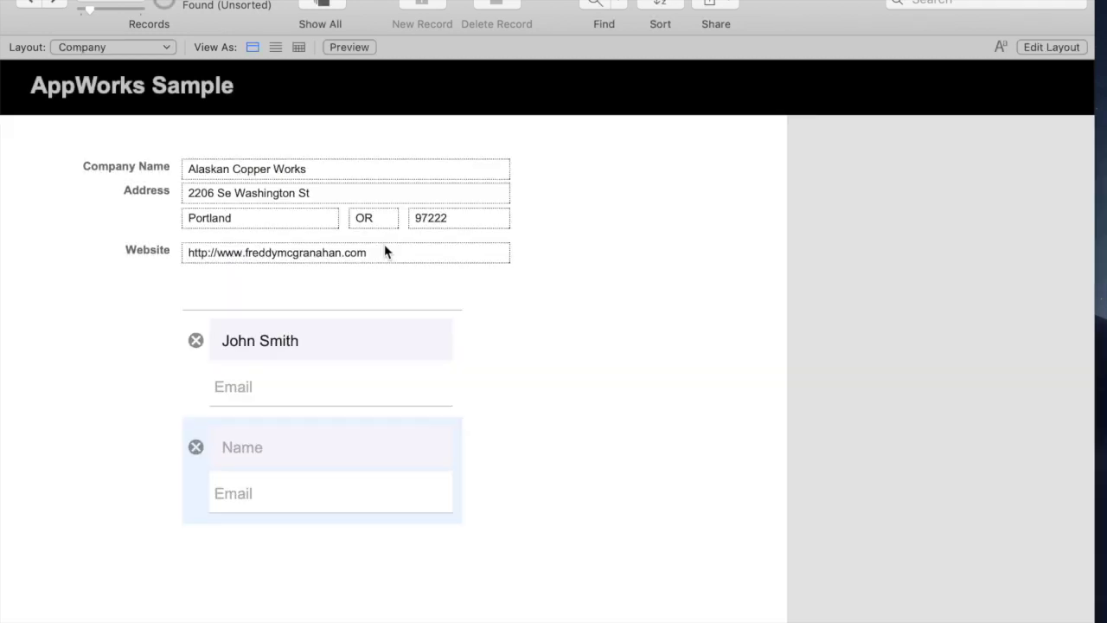
left_click(64, 3)
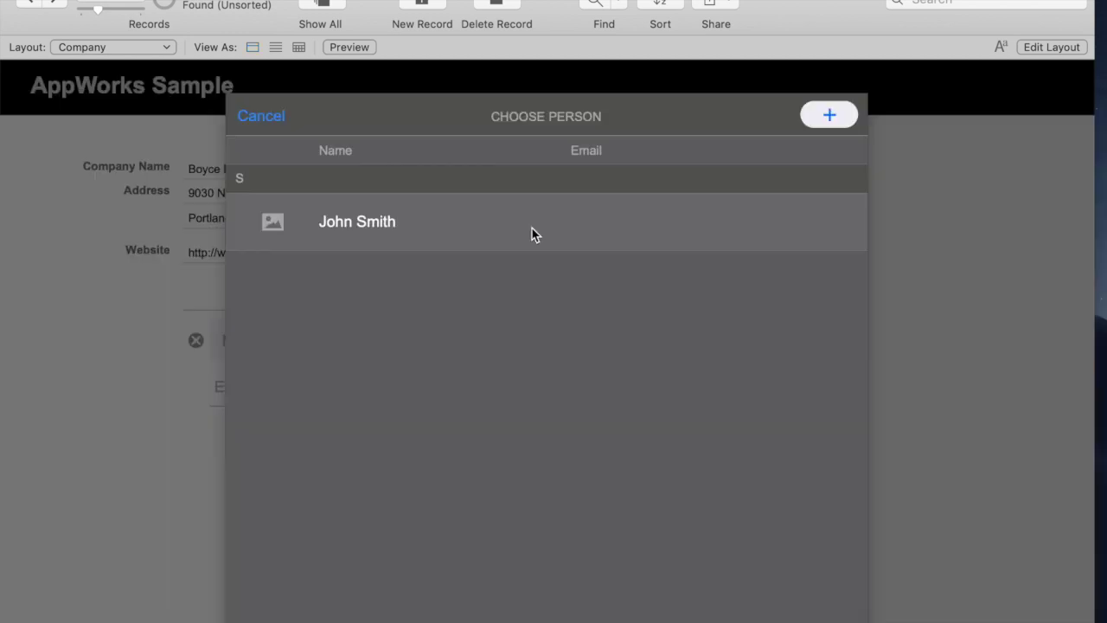
Add a new person, with first and last name, to Boyce Law Firm's People portal
left_click(831, 115)
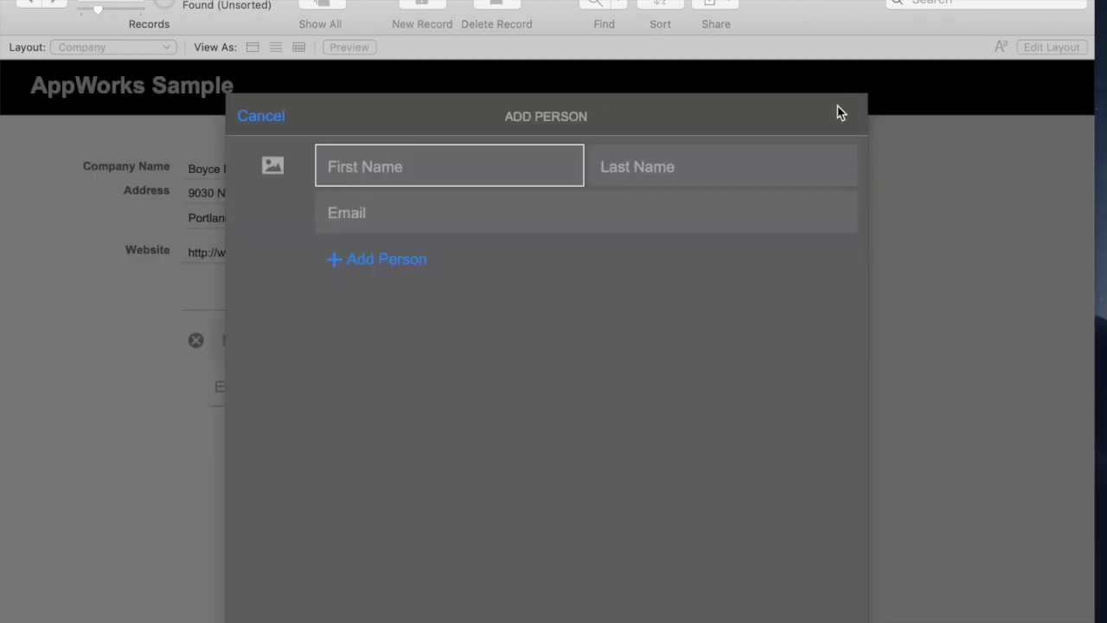
type("Mary")
key("Tab")
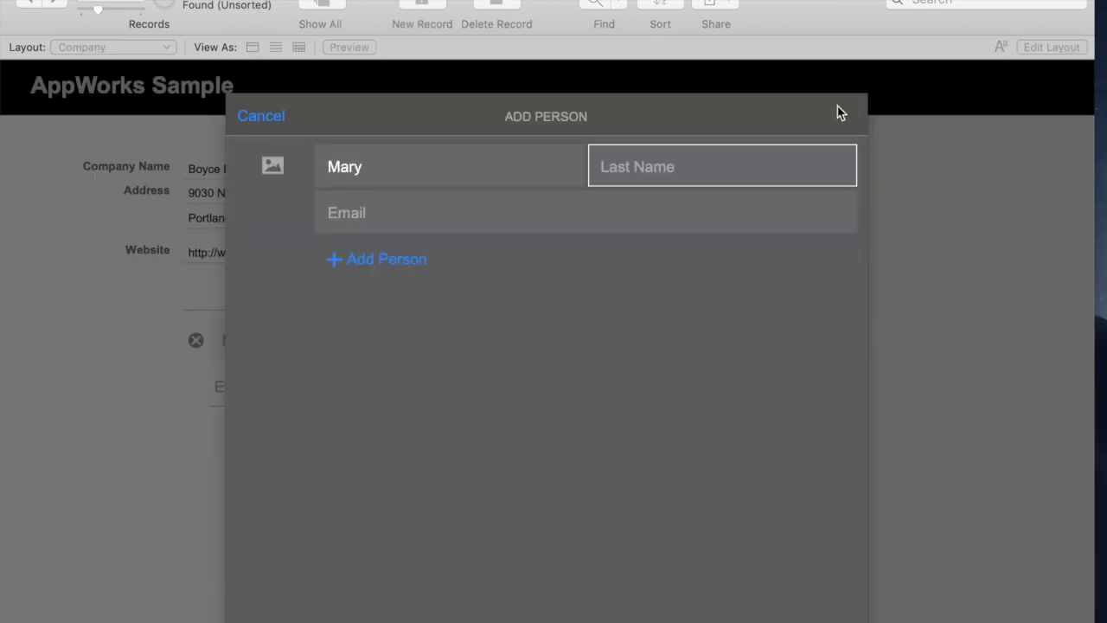
type("Jones")
key("Tab")
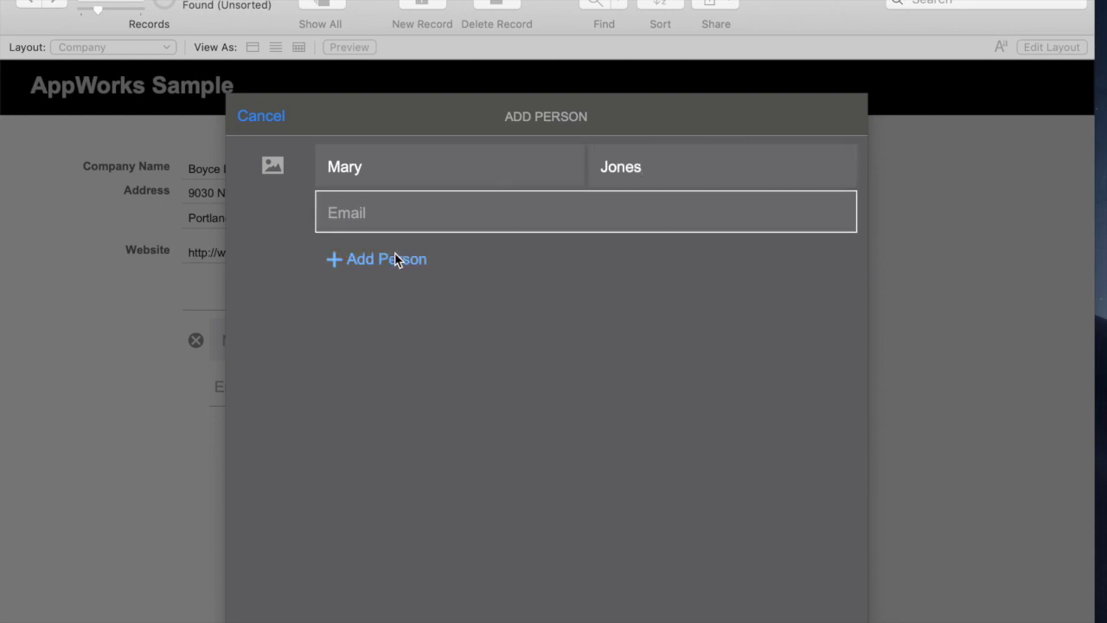
left_click(395, 259)
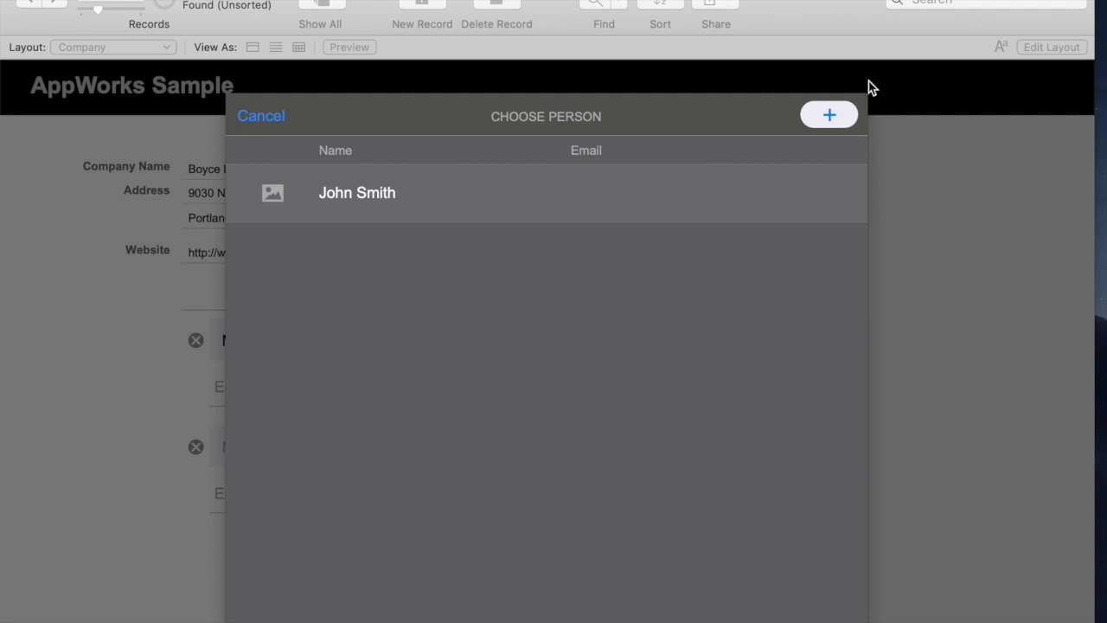
Add a second new person to Boyce Law Firm, then move to Bryan Supply Company and cancel the picker
left_click(831, 115)
key("Tab")
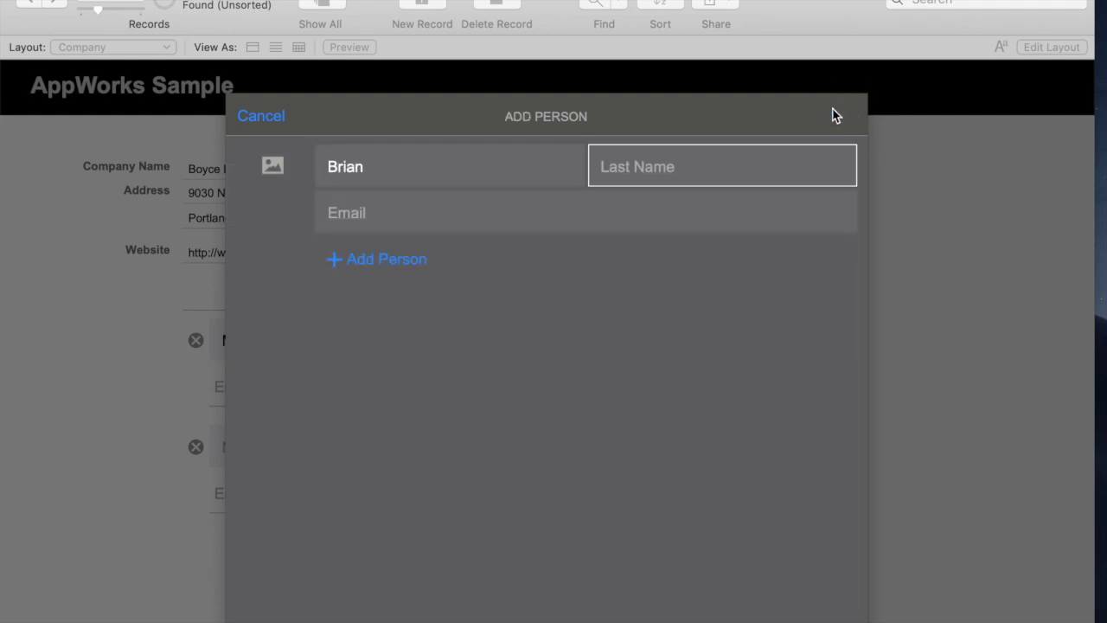
key("Tab")
left_click(375, 262)
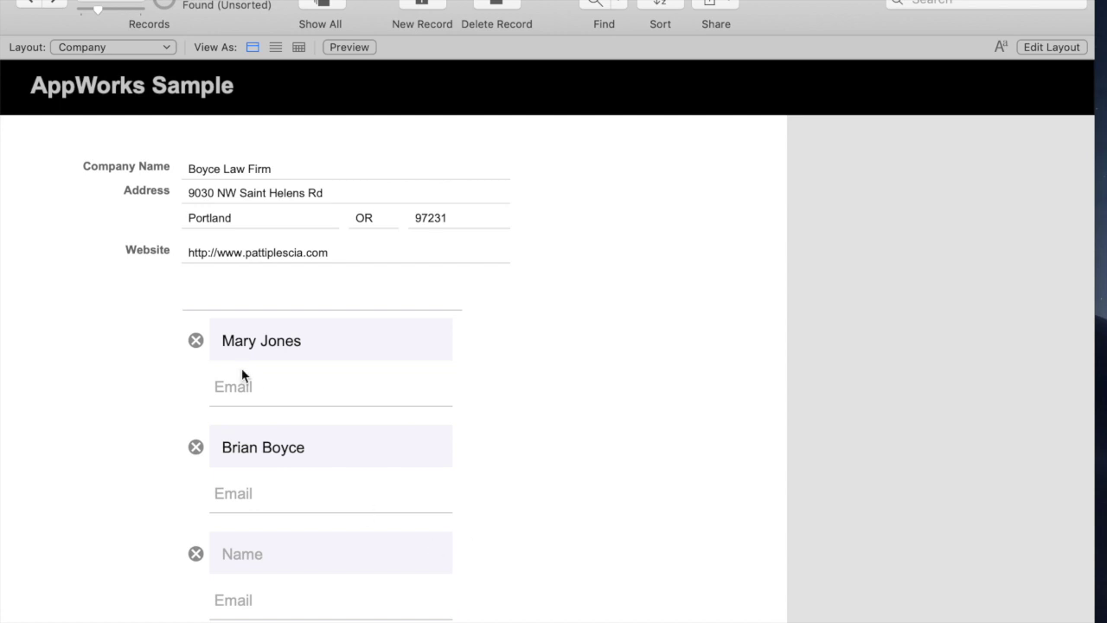
left_click(52, 4)
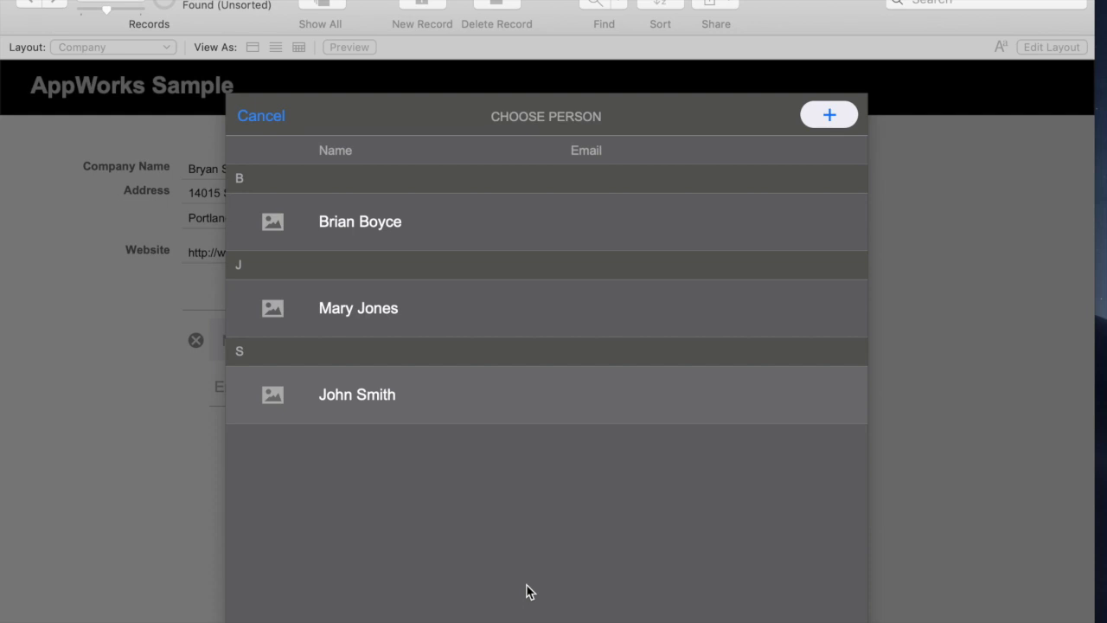
left_click(260, 118)
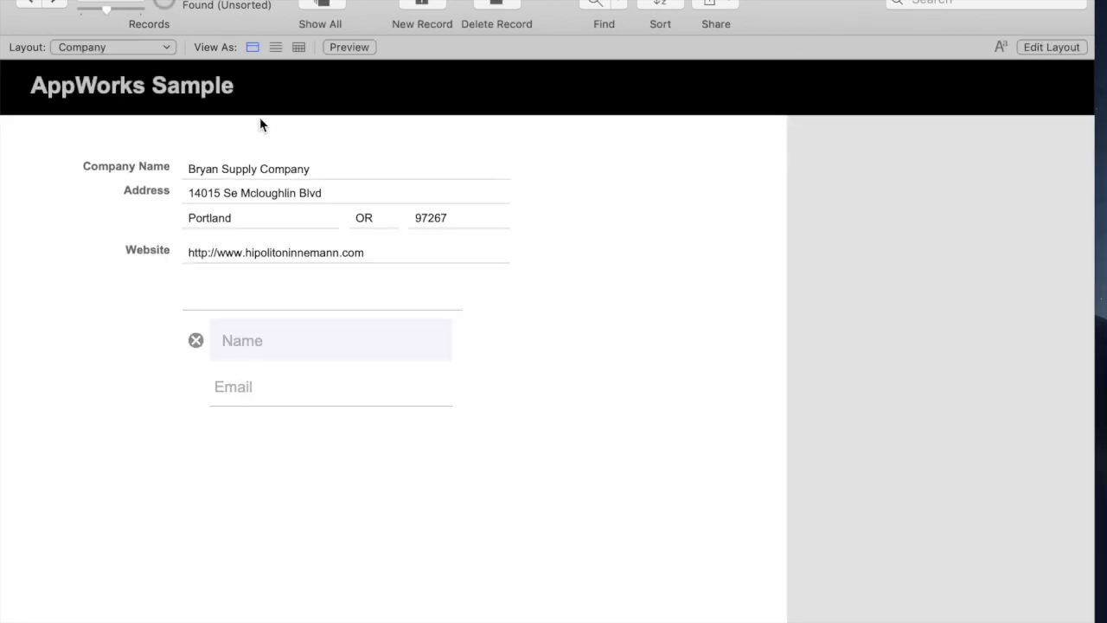
Switch to the People | List layout, then People | Details, and select the Photo field
left_click(105, 46)
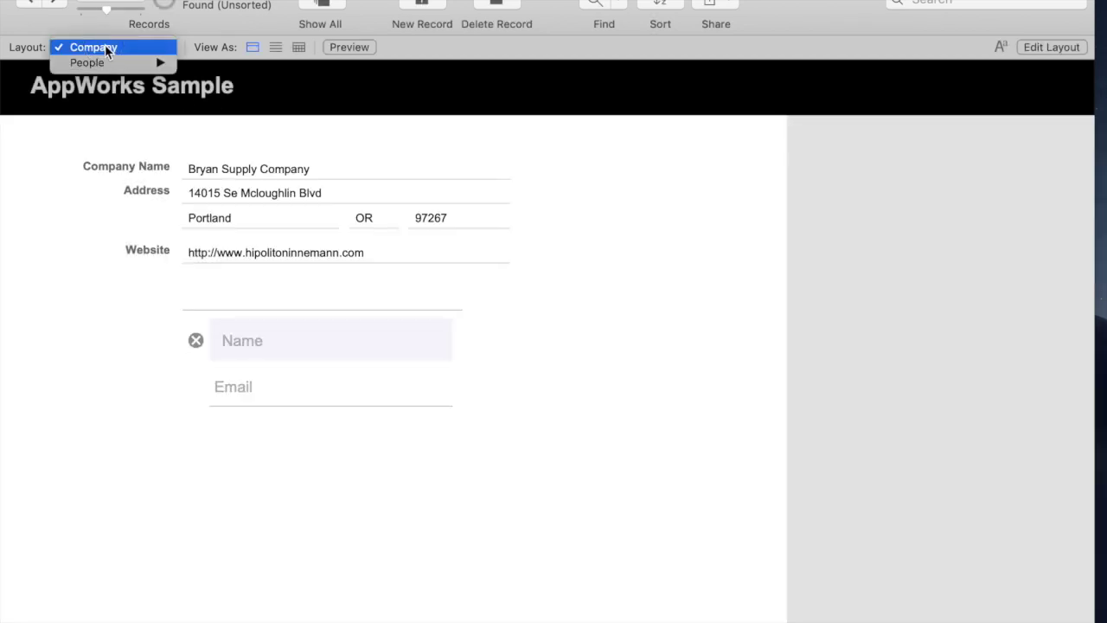
mouse_move(110, 69)
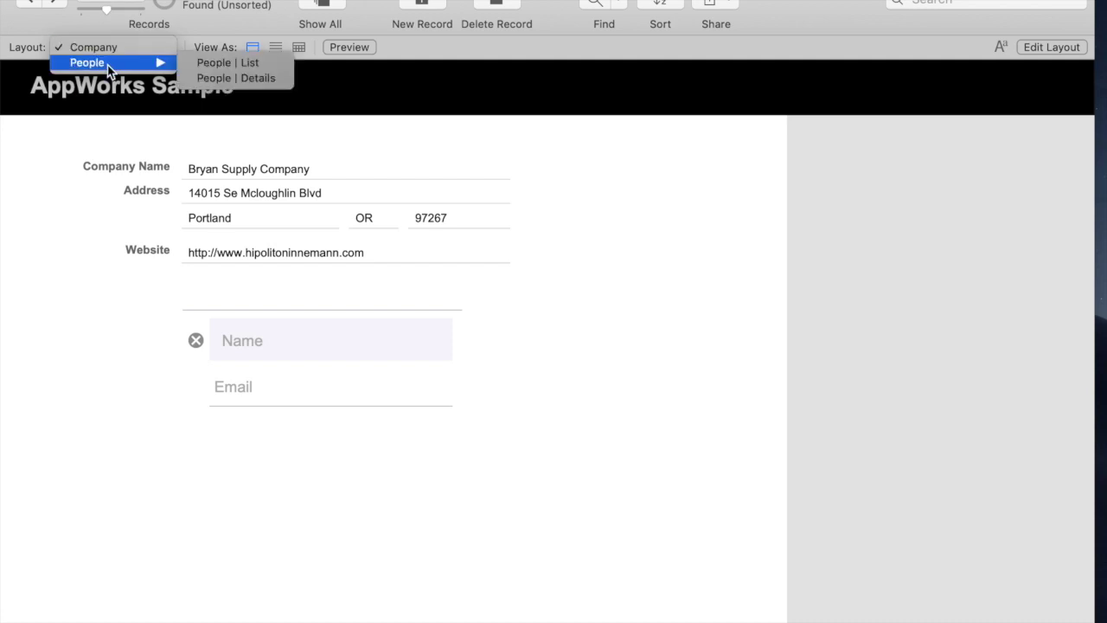
left_click(235, 63)
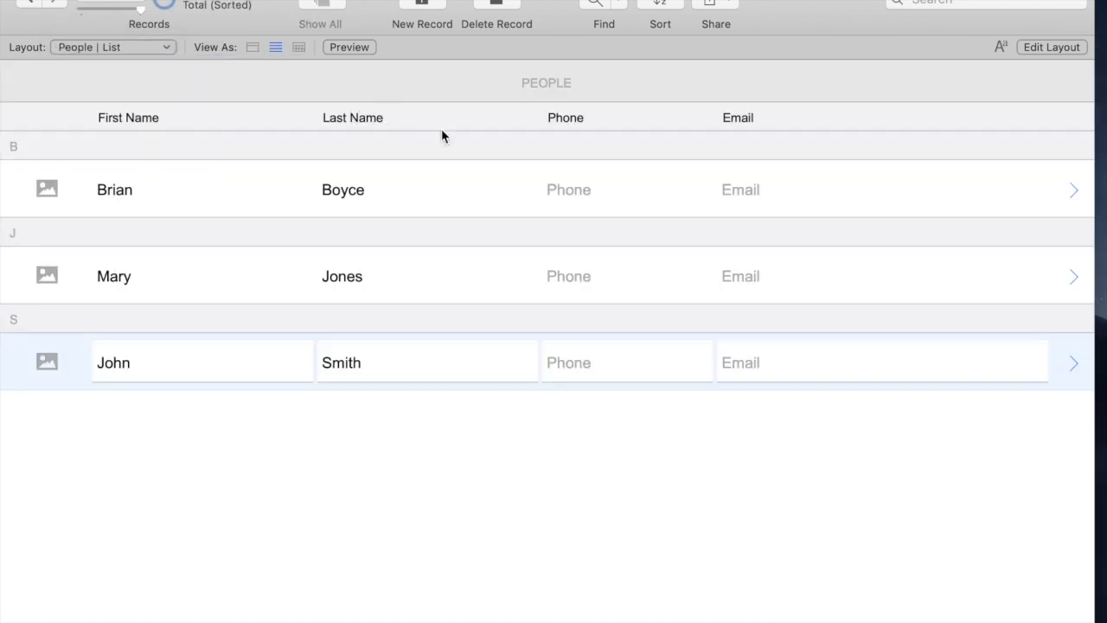
left_click(99, 47)
mouse_move(99, 62)
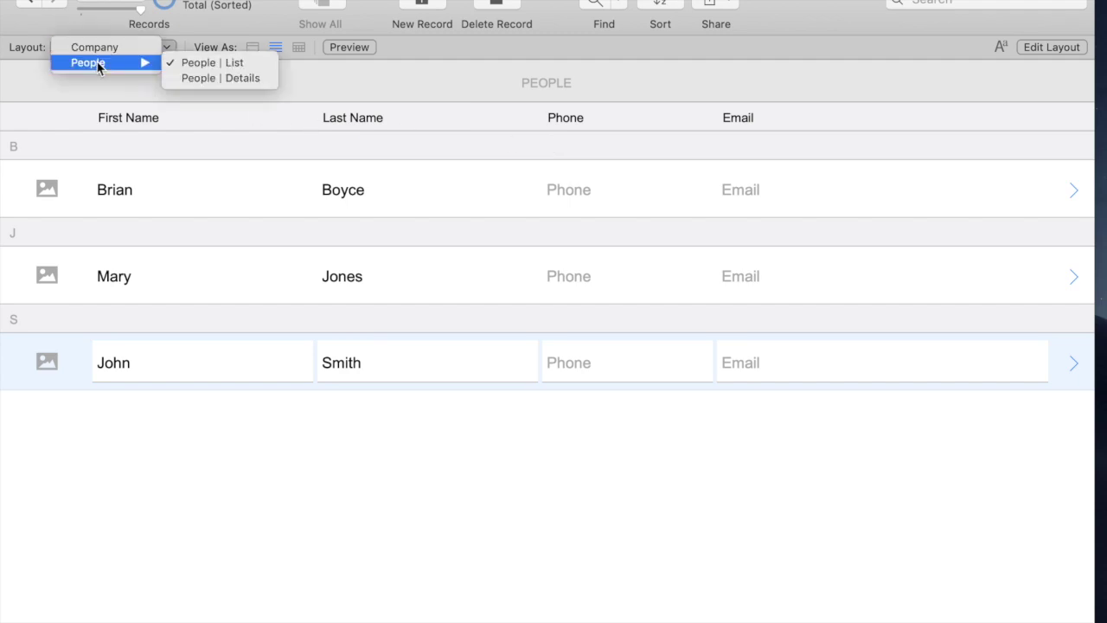
left_click(208, 81)
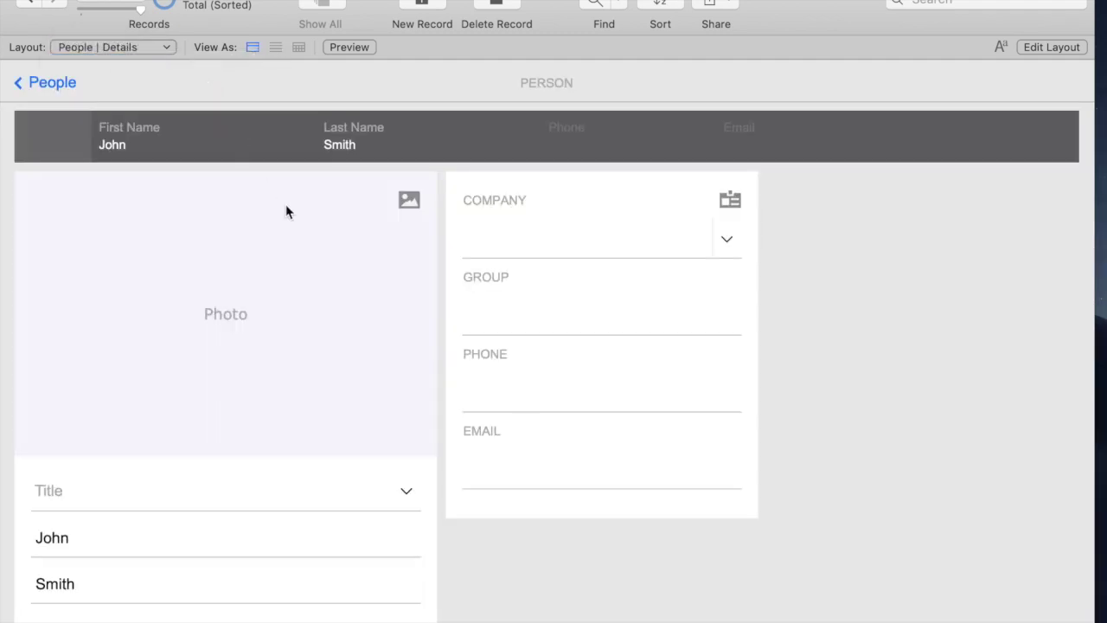
left_click(313, 355)
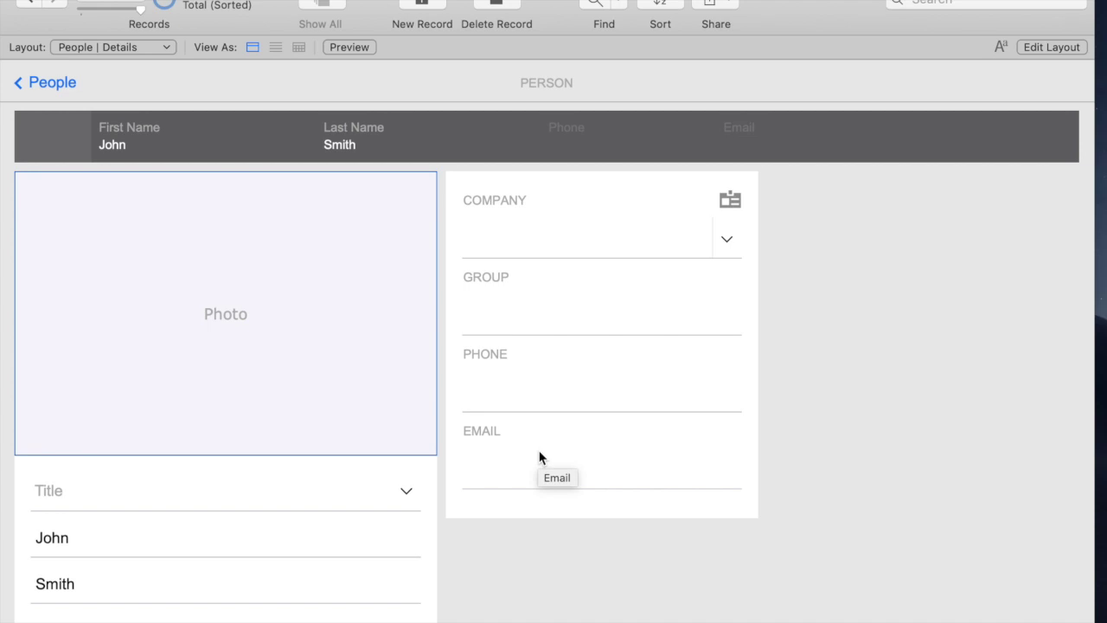
left_click(216, 2)
In the relationships graph, arrange Assignments and People in a row beside Company
mouse_move(274, 99)
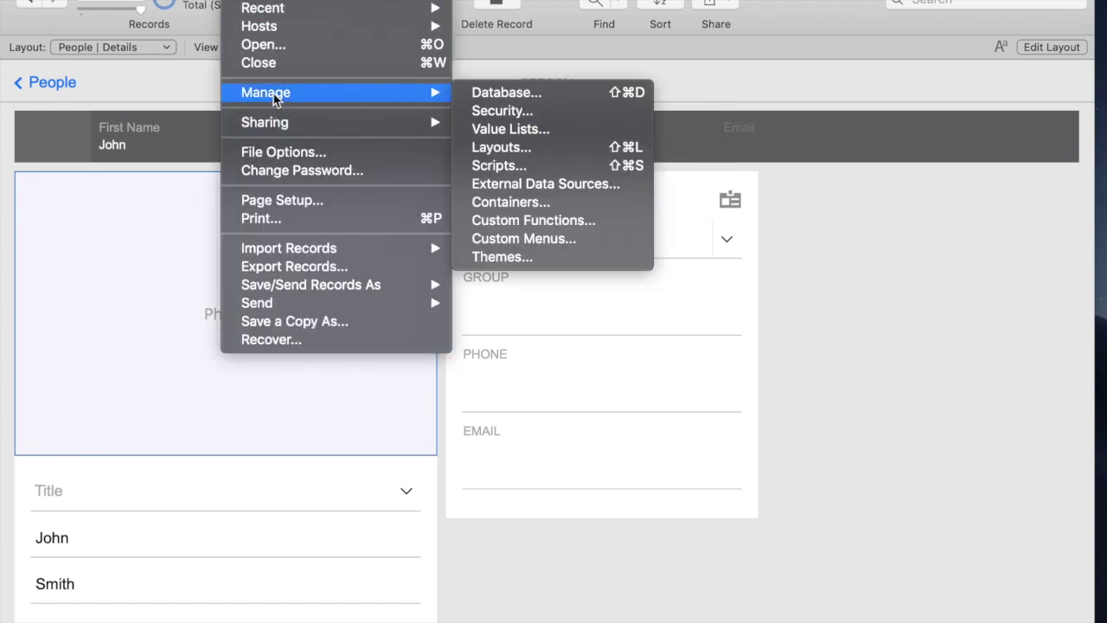
left_click(522, 97)
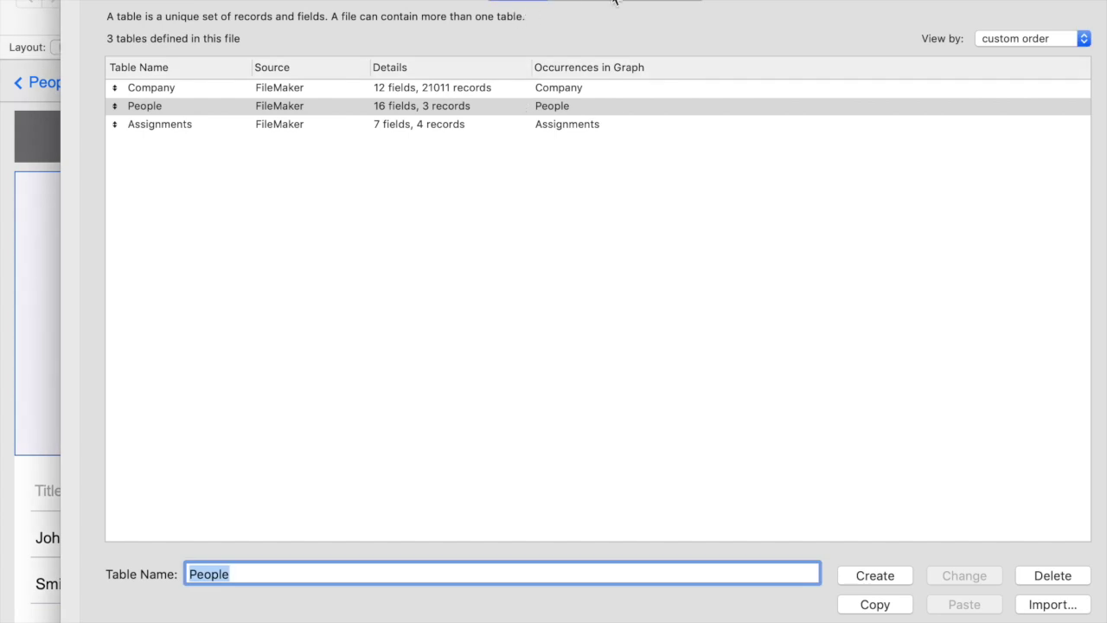
left_click(640, 2)
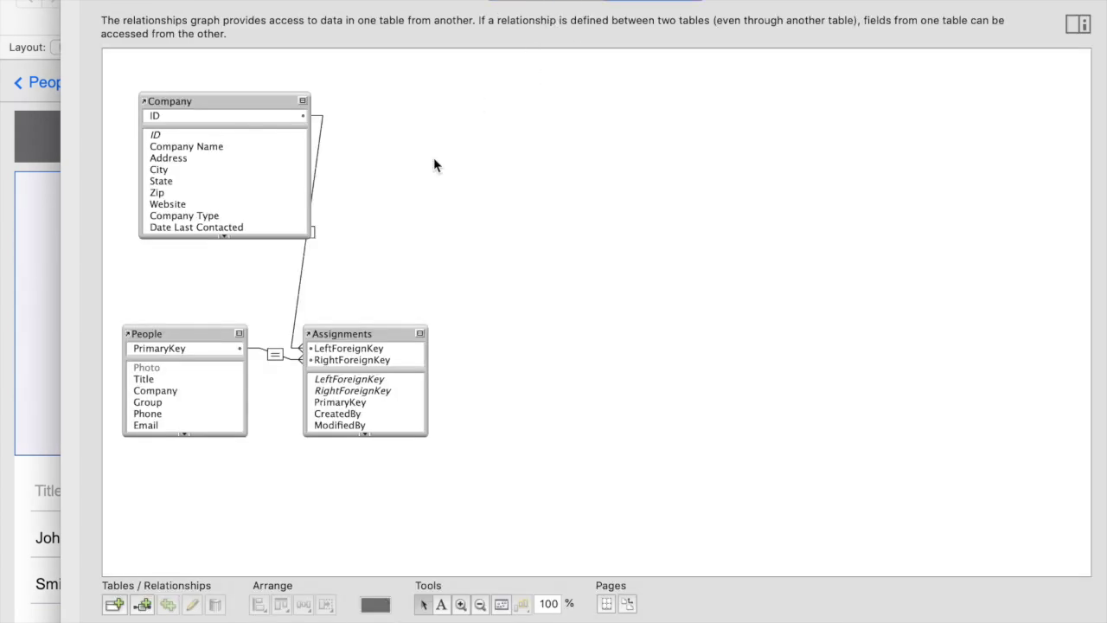
left_click_drag(366, 334, 410, 141)
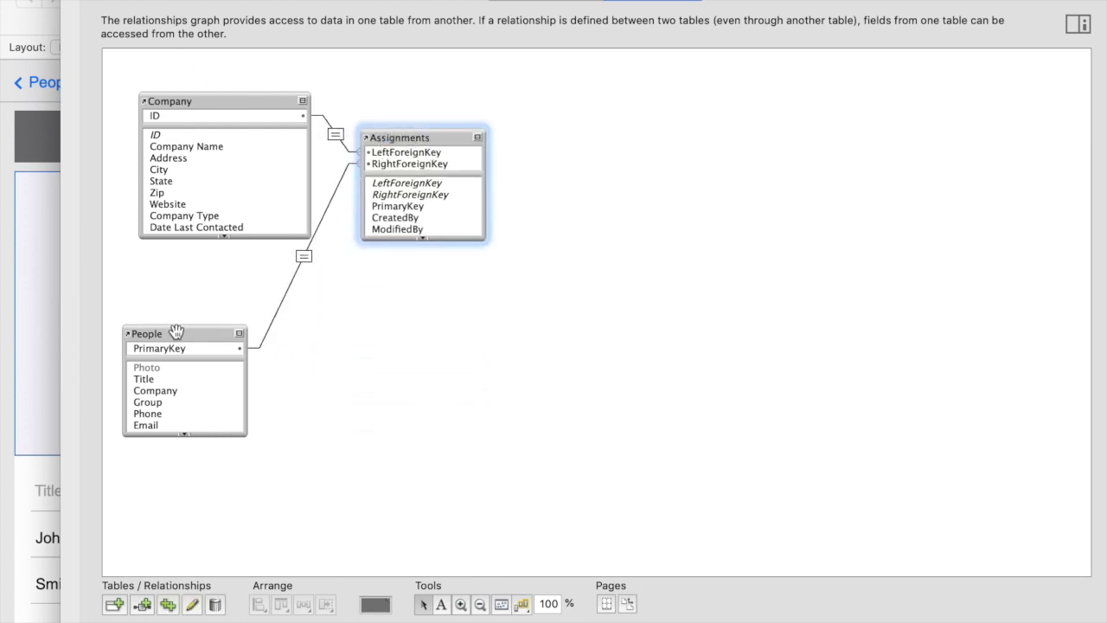
left_click_drag(178, 333, 643, 141)
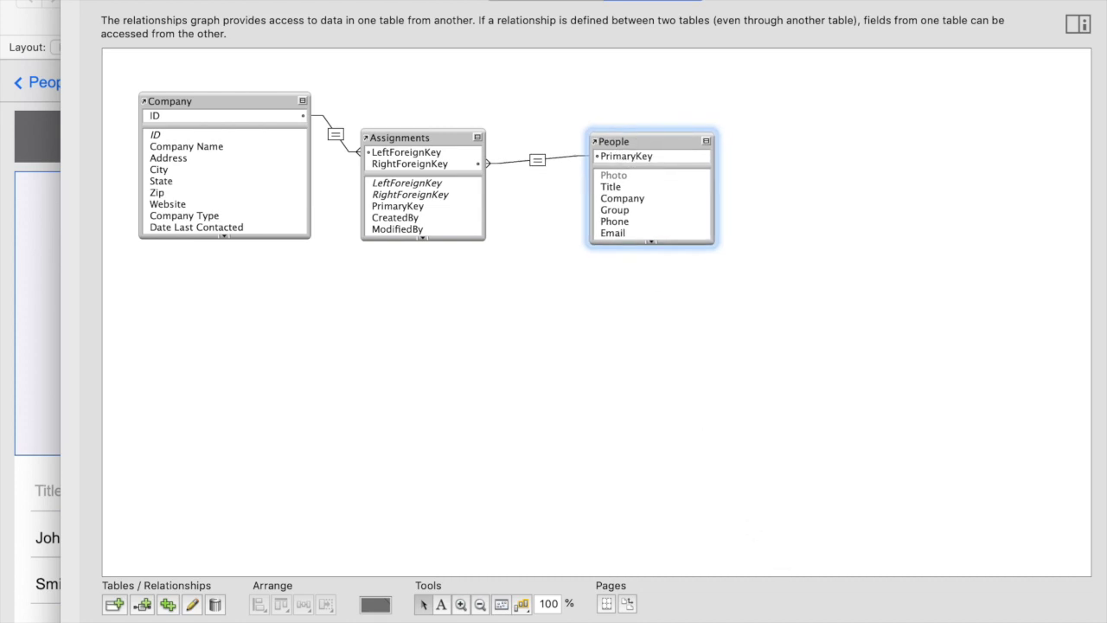
key("Return")
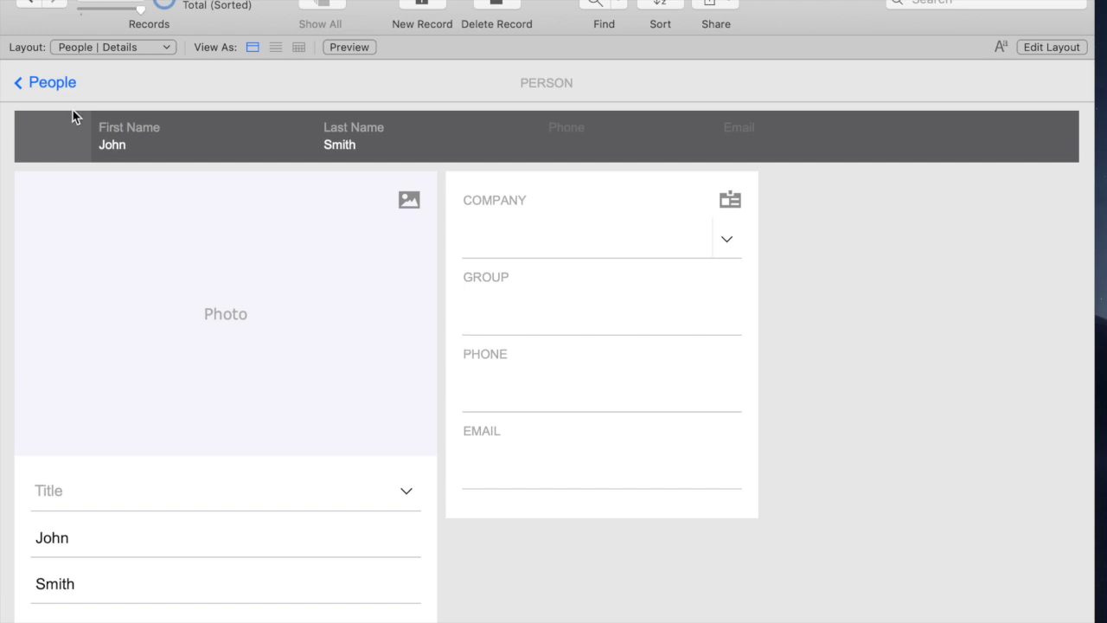
Return to the People list, then switch to the Company layout in Layout mode
left_click(54, 83)
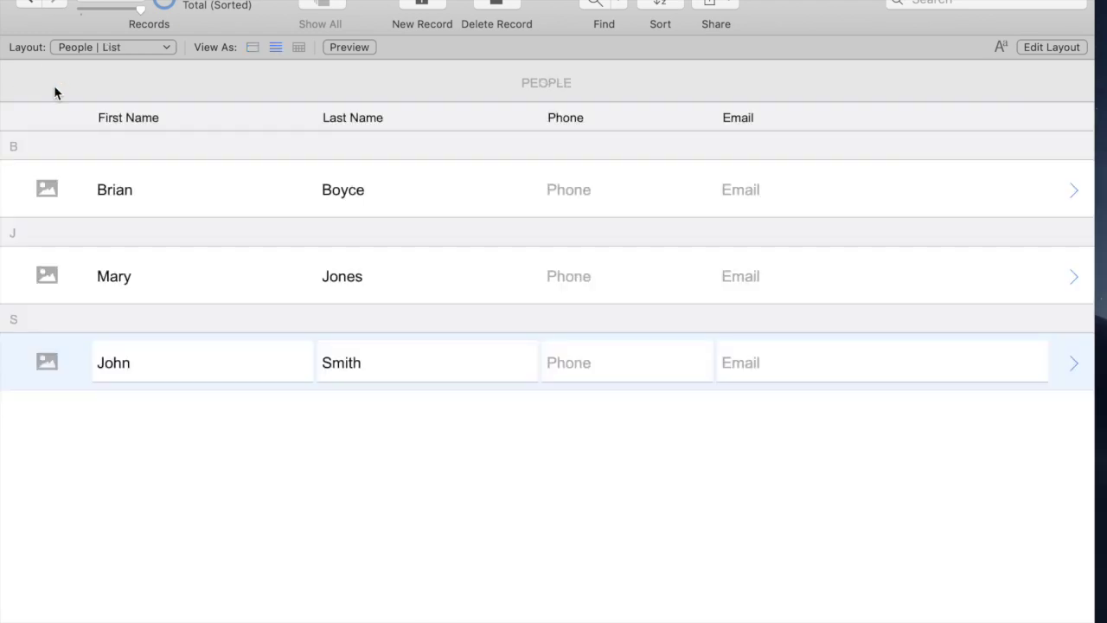
left_click(47, 189)
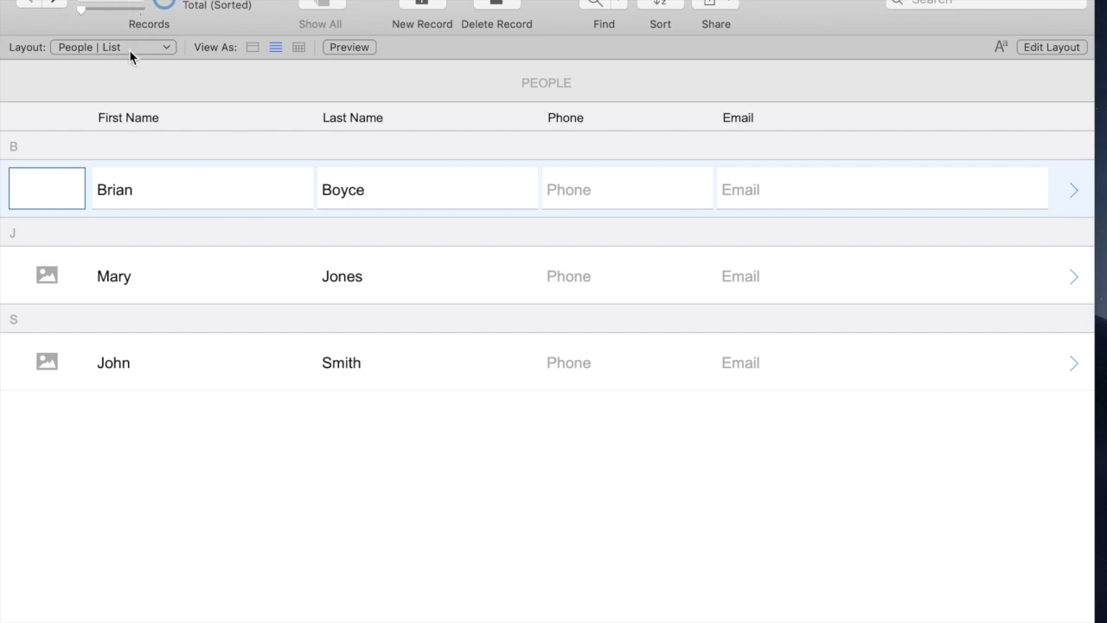
left_click(130, 52)
left_click(121, 45)
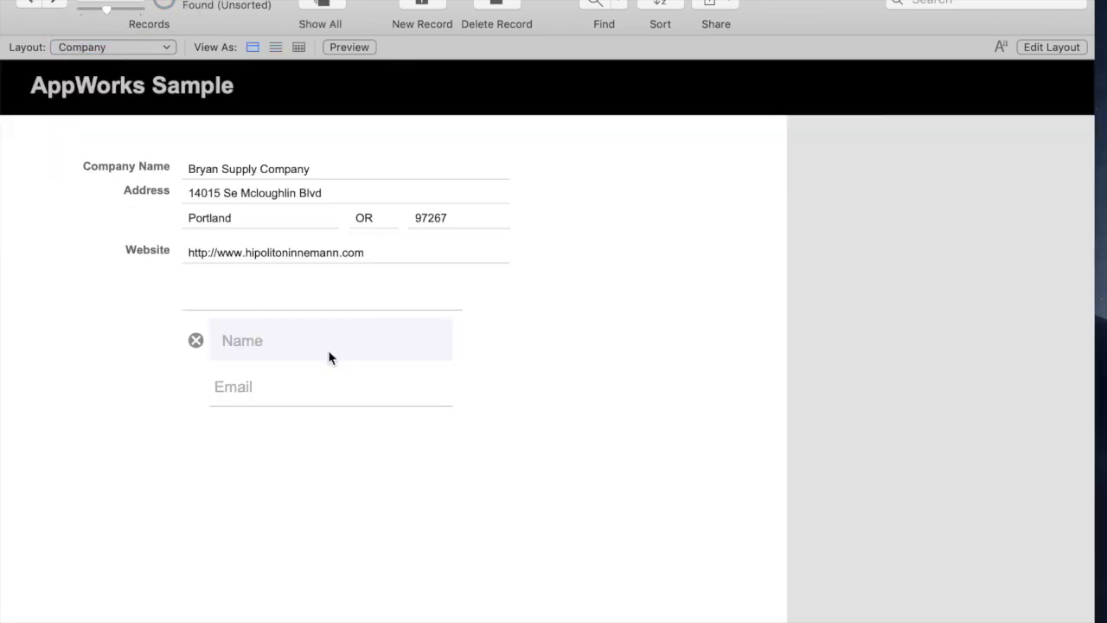
key("super+l")
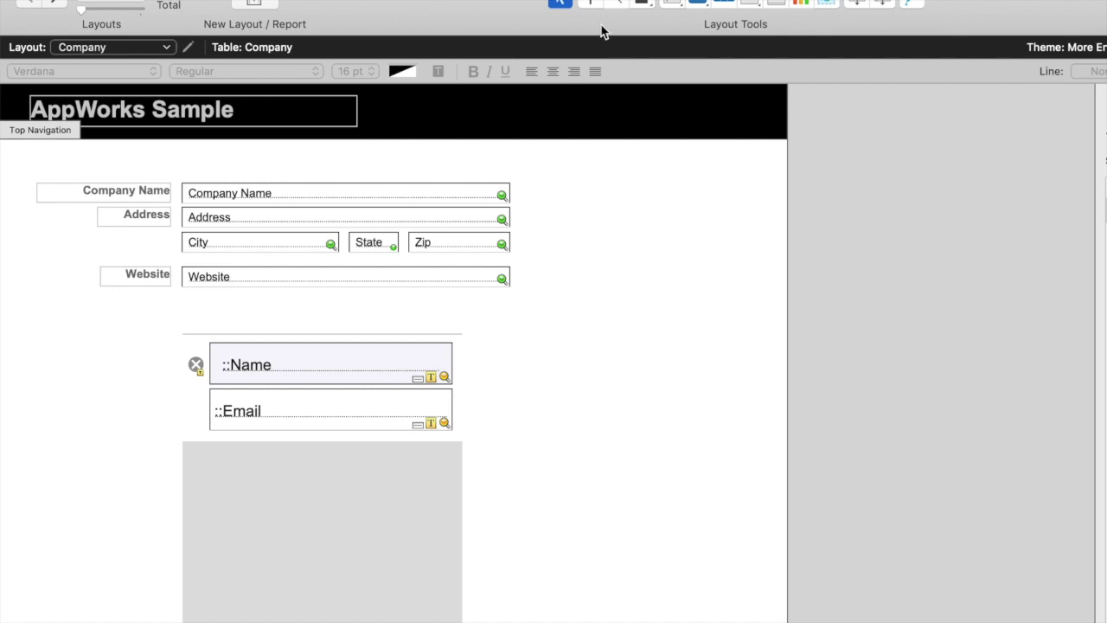
Draw a tab control right of the portal with tabs named People and Contacts
left_click(746, 3)
left_click_drag(510, 318, 1056, 622)
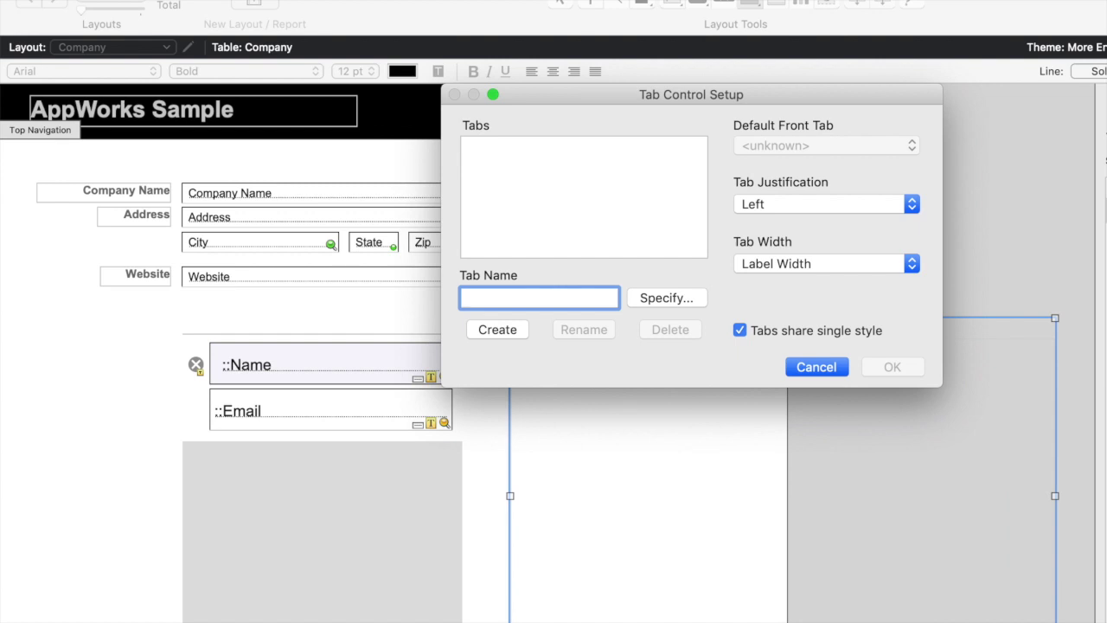
type("Peop")
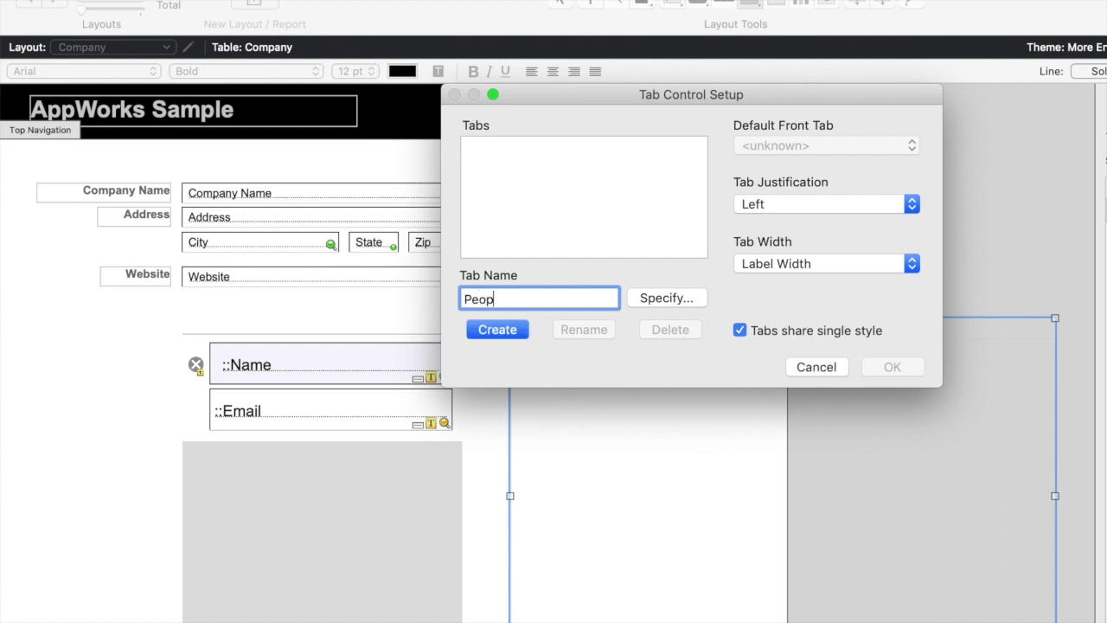
type("le")
key("Return")
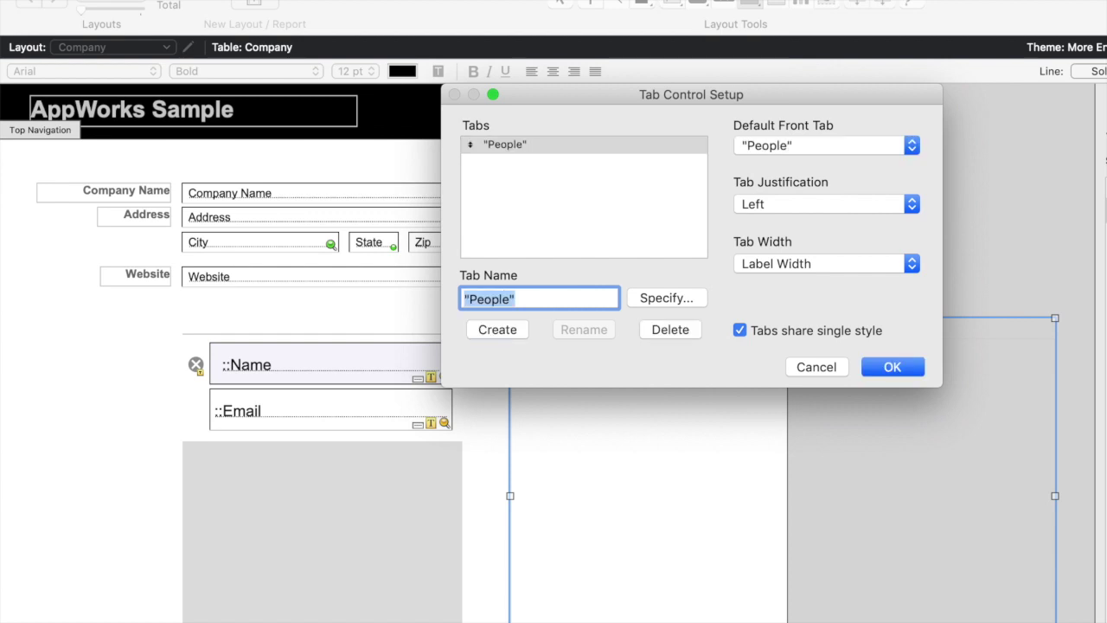
type("Contacts")
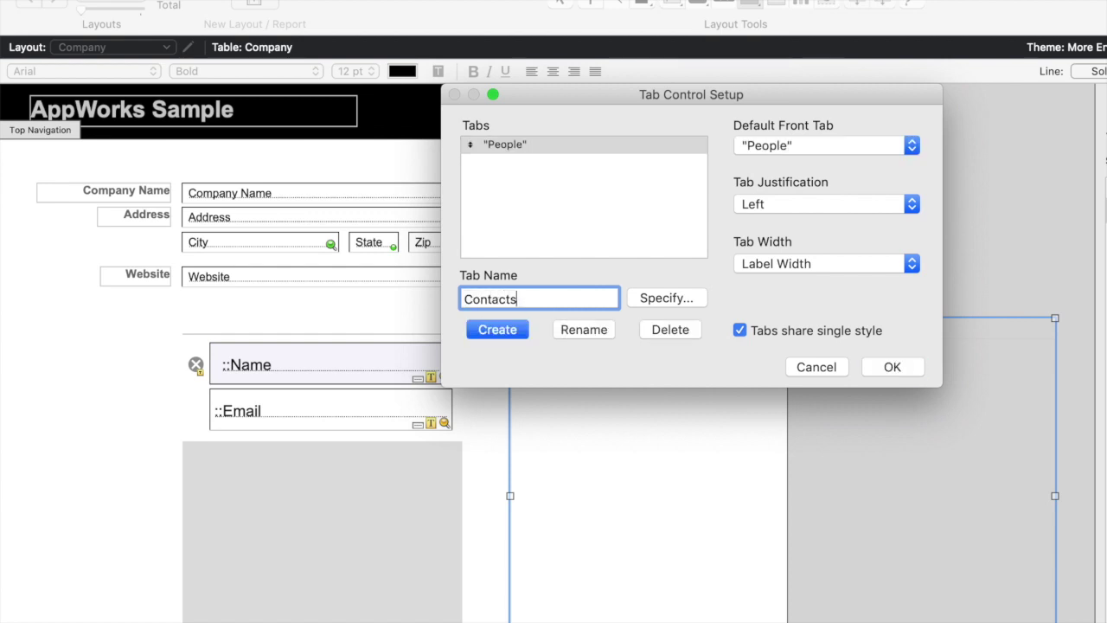
key("Return")
left_click(894, 369)
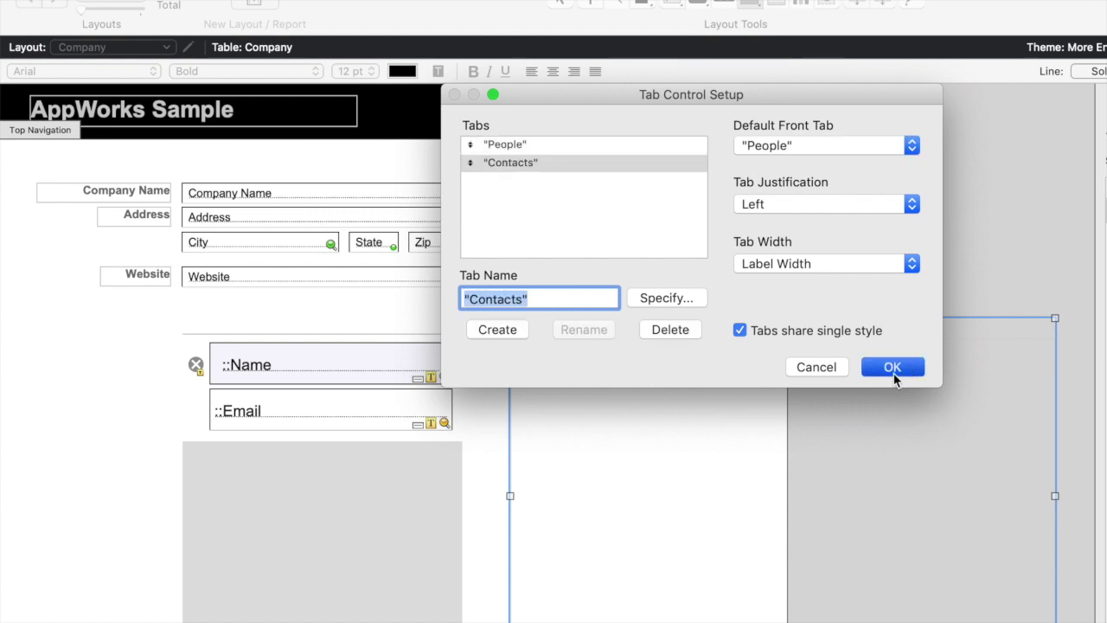
Extend the tab control, move the Assignments portal and narrowed add button into the People tab, and widen it
left_click(229, 500)
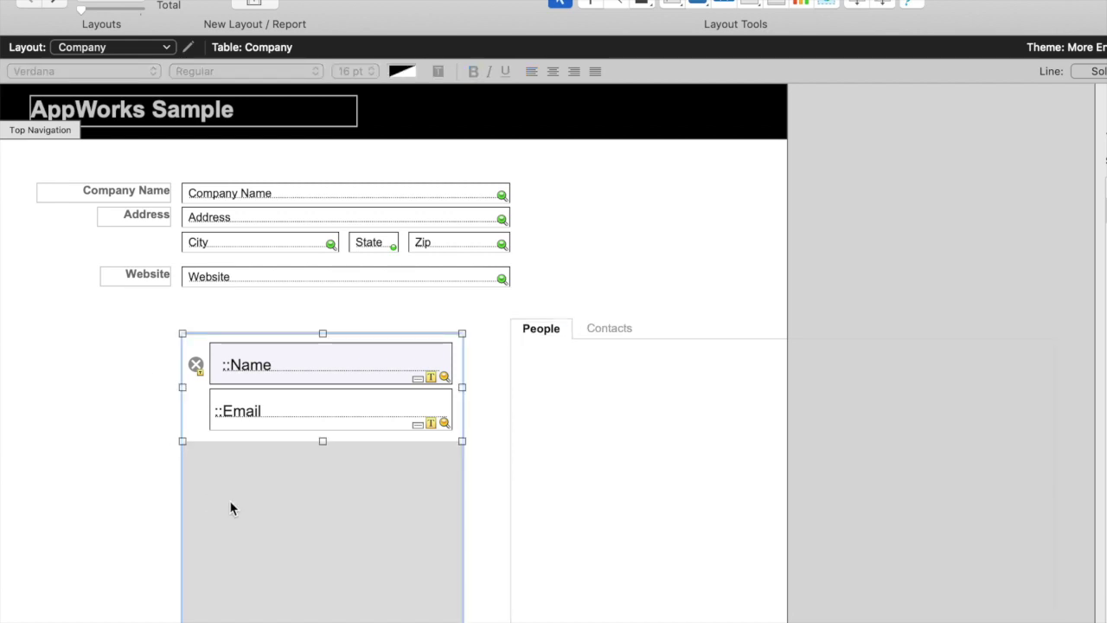
scroll(543, 558, "down", 3)
left_click(702, 552)
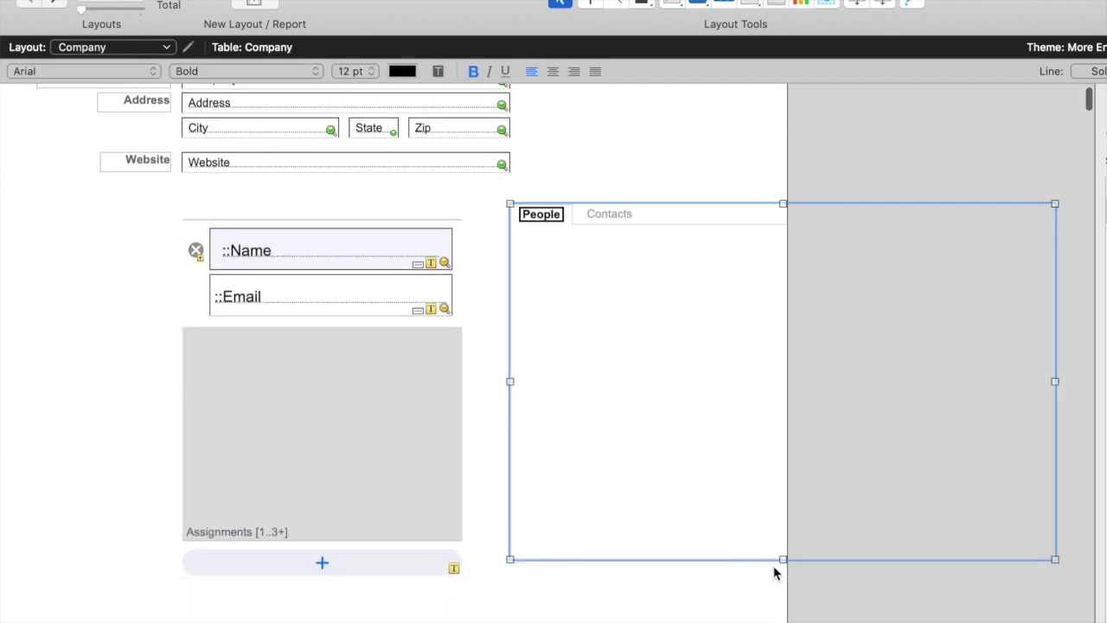
left_click_drag(782, 559, 781, 614)
left_click_drag(325, 393, 679, 445)
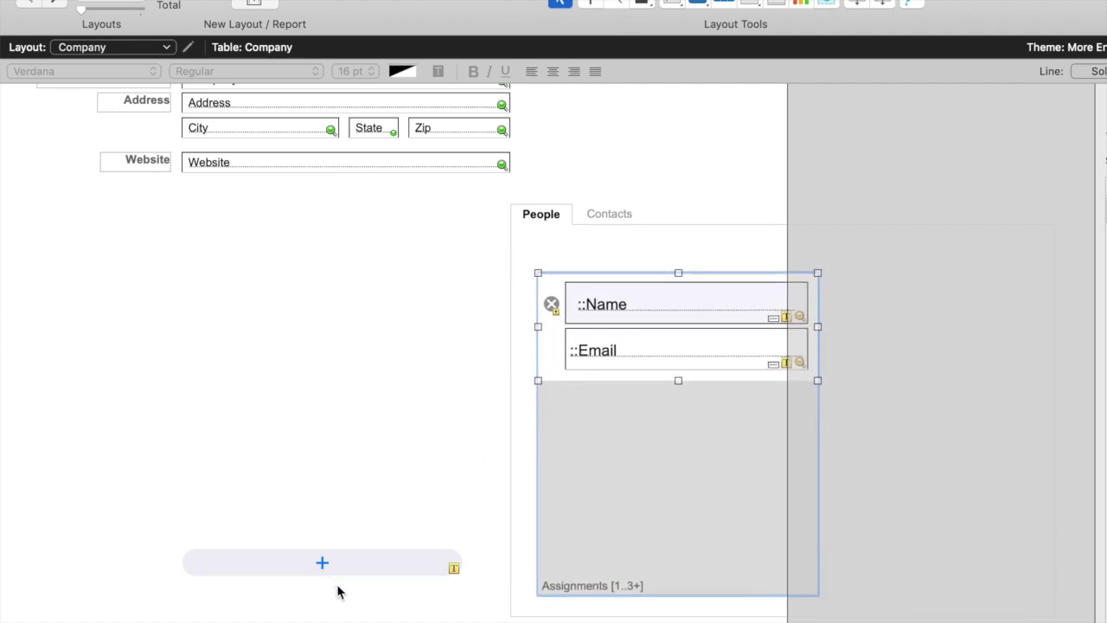
left_click(272, 569)
left_click_drag(178, 563, 776, 242)
left_click_drag(692, 255, 190, 262)
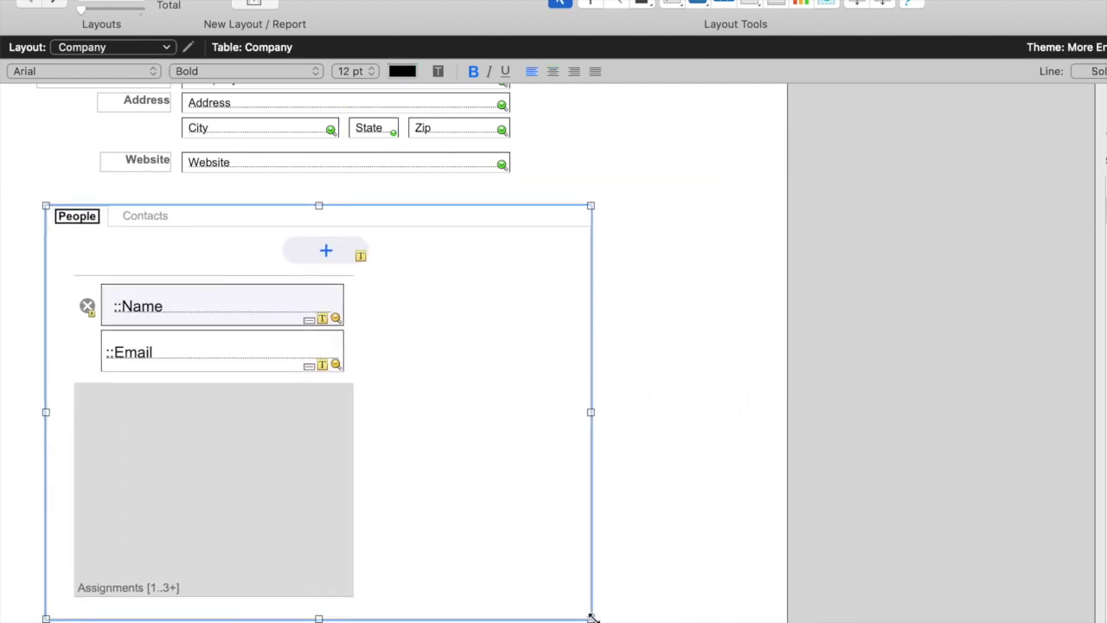
left_click_drag(592, 616, 701, 618)
Draw a portal filling the Contacts tab
left_click(144, 217)
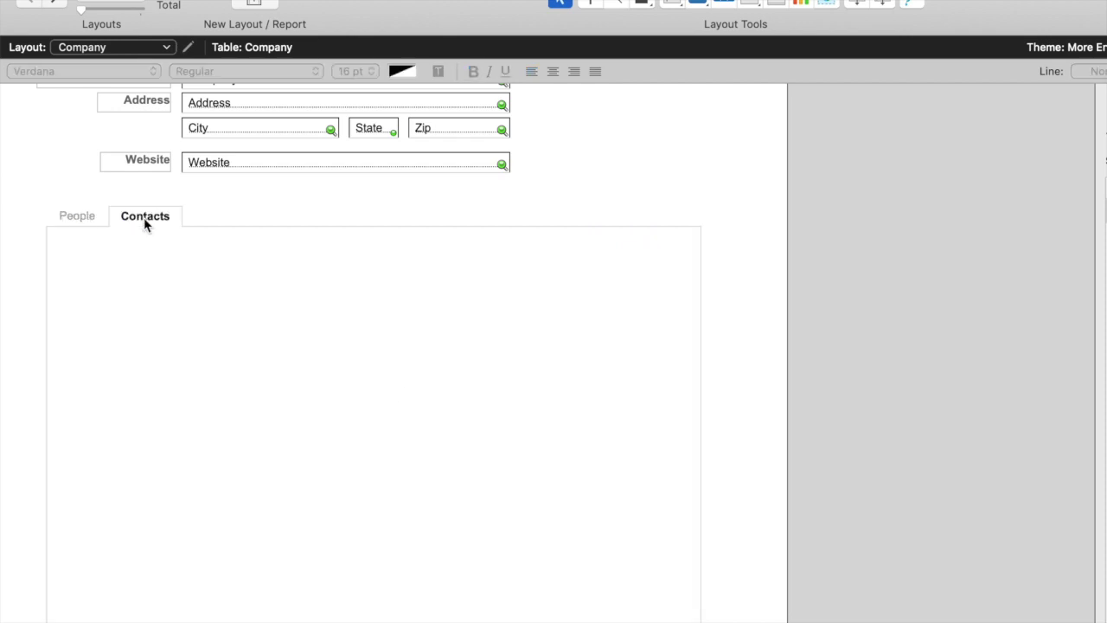
left_click(776, 4)
left_click(111, 280)
left_click_drag(110, 279, 653, 598)
Base the portal on a new Notes add-on table, keeping the table name Notes
left_click(705, 97)
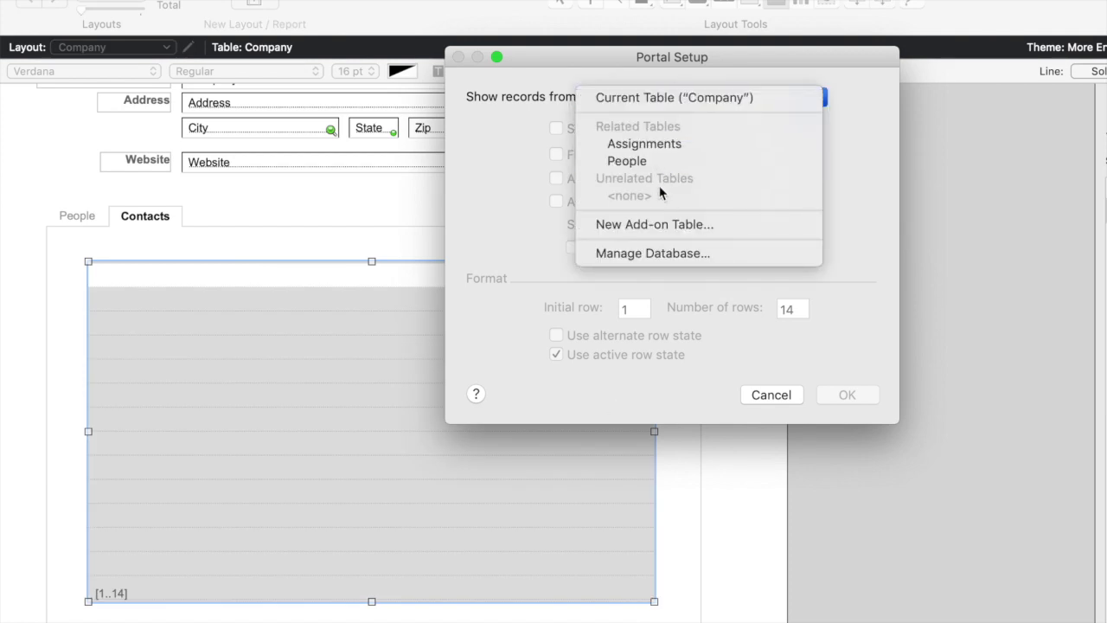
left_click(657, 225)
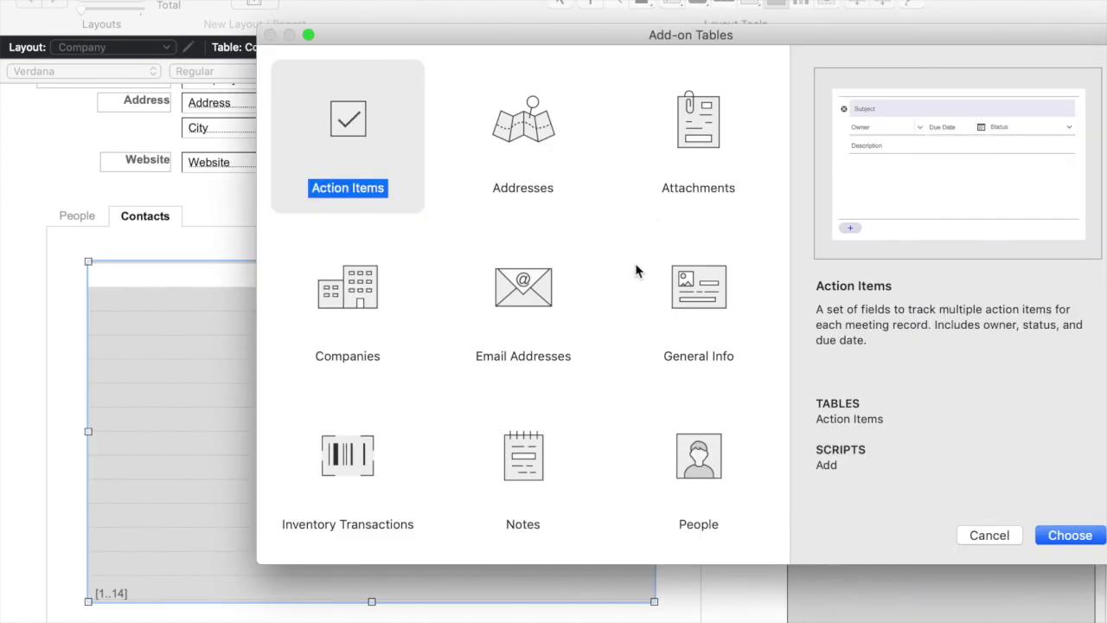
scroll(617, 316, "down", 1)
left_click(524, 467)
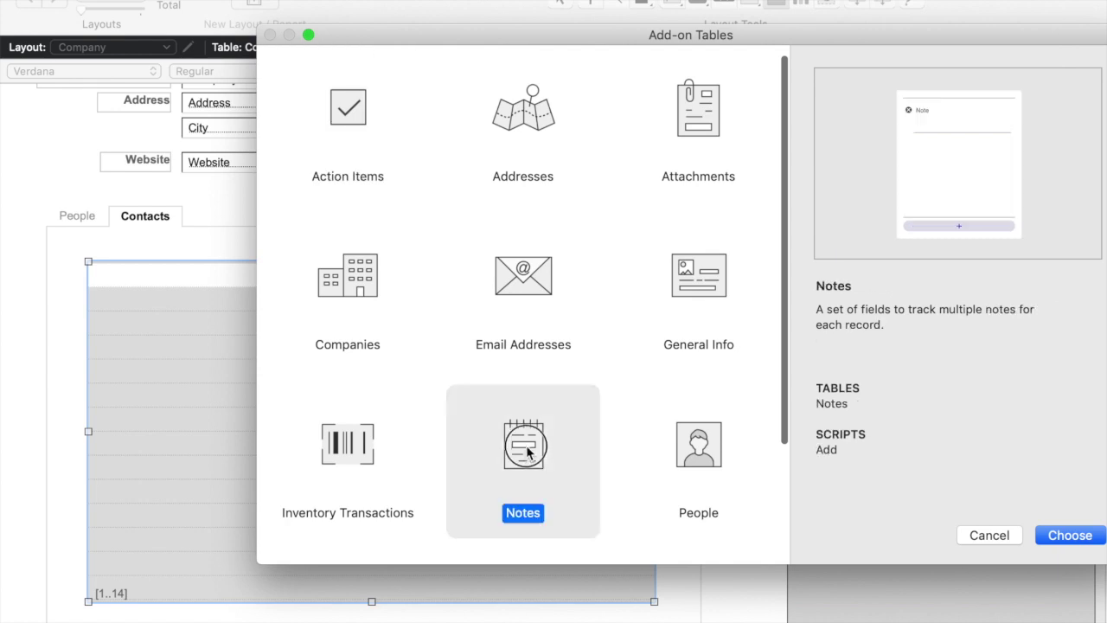
left_click_drag(586, 38, 501, 193)
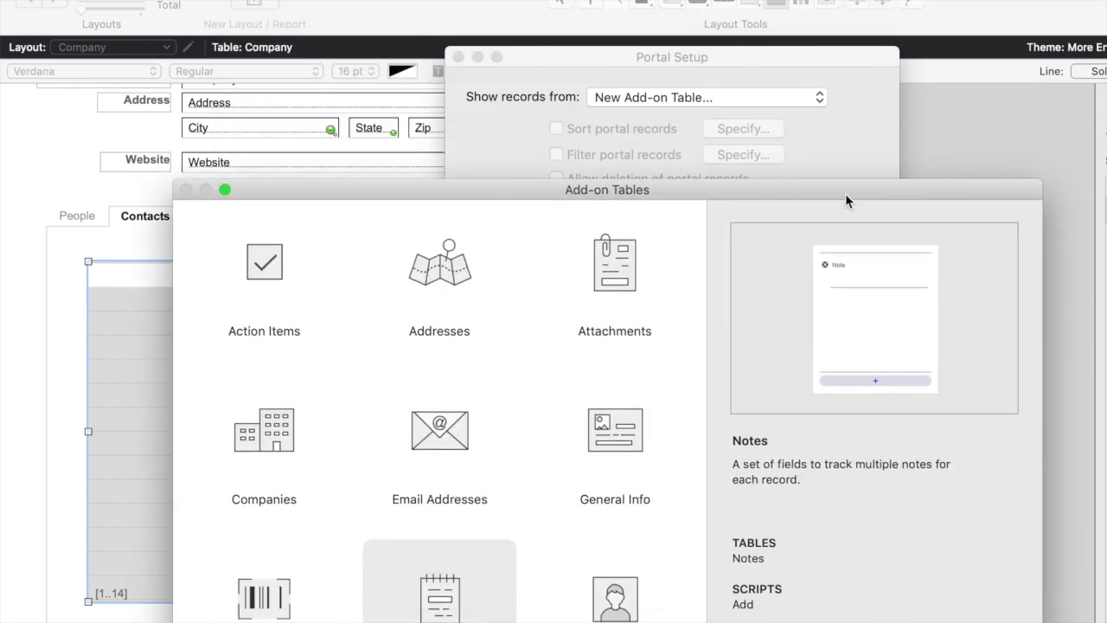
left_click_drag(847, 197, 846, 108)
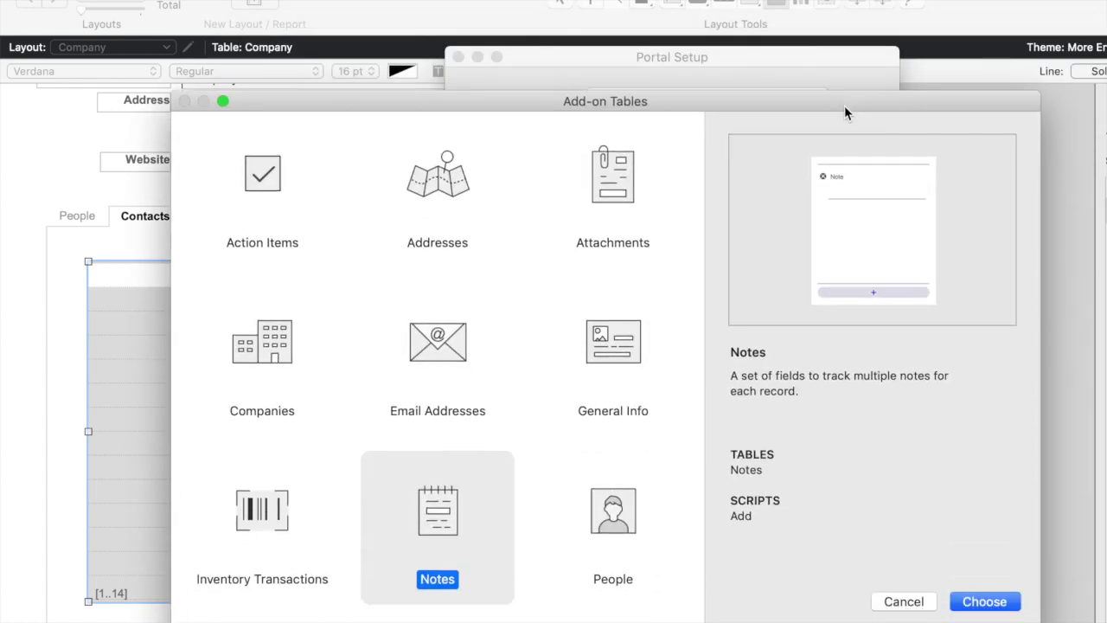
left_click(986, 601)
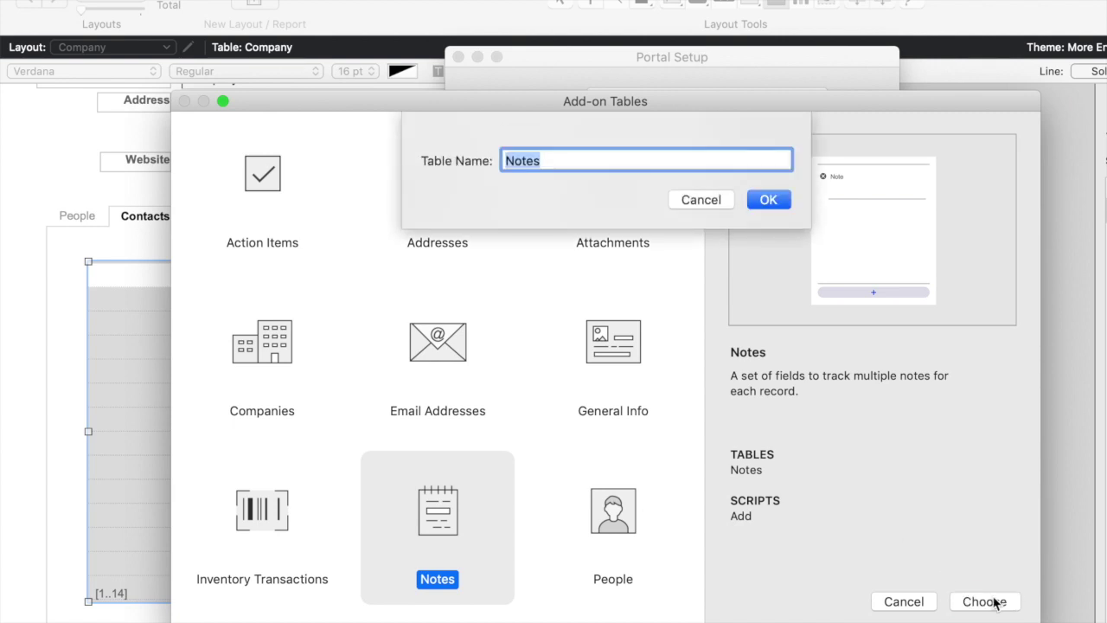
left_click(770, 200)
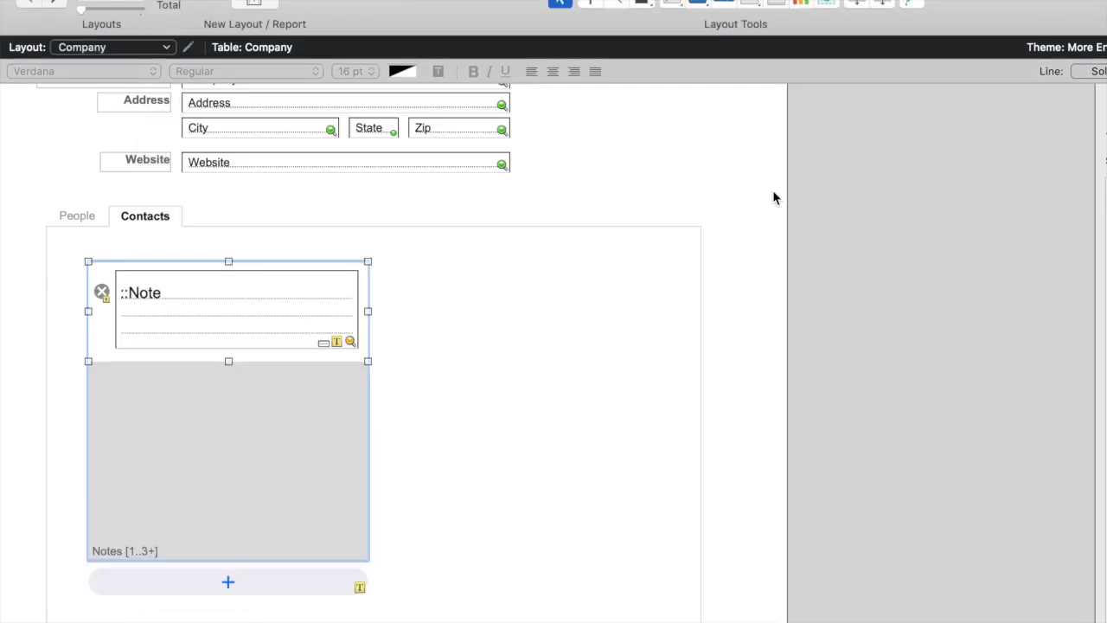
Rename the tab control's Contacts tab to Notes
double_click(145, 219)
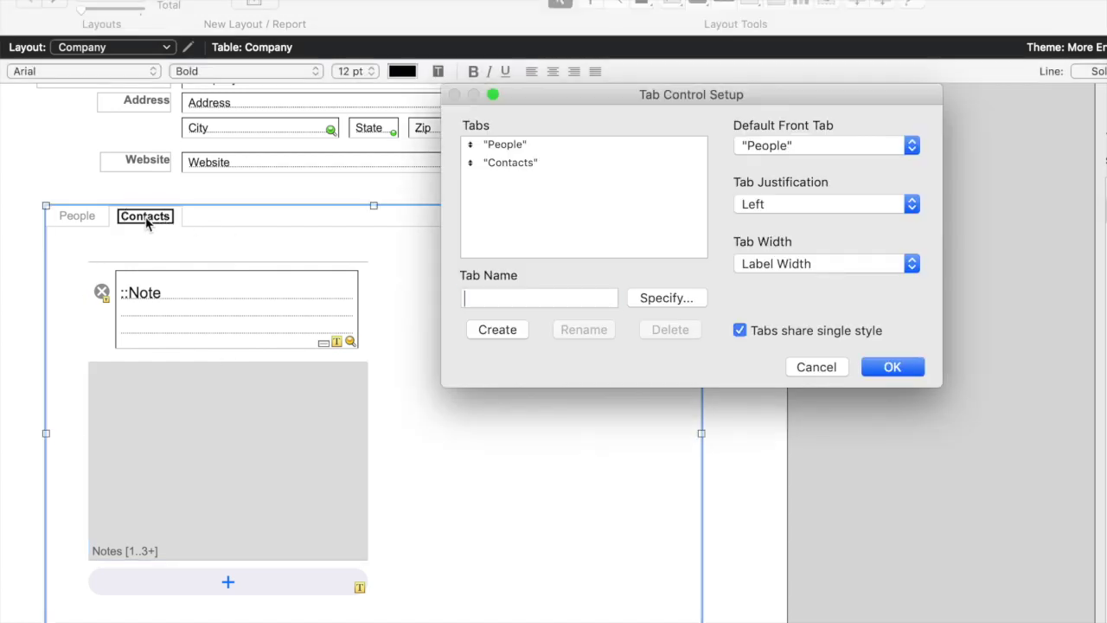
left_click(536, 162)
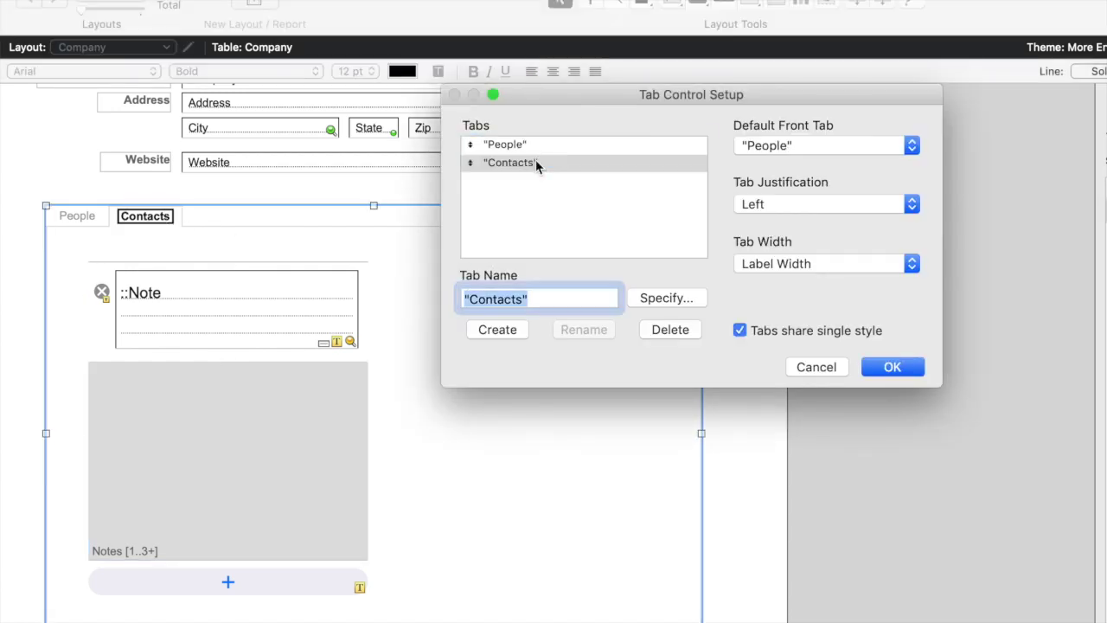
type("Notes")
left_click(596, 336)
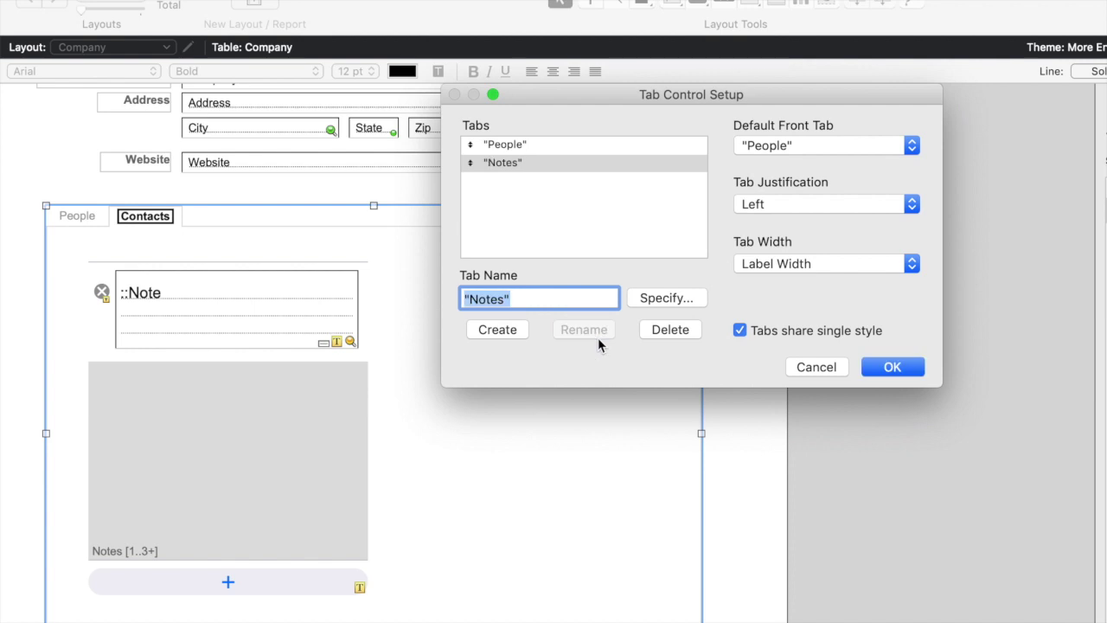
left_click(892, 366)
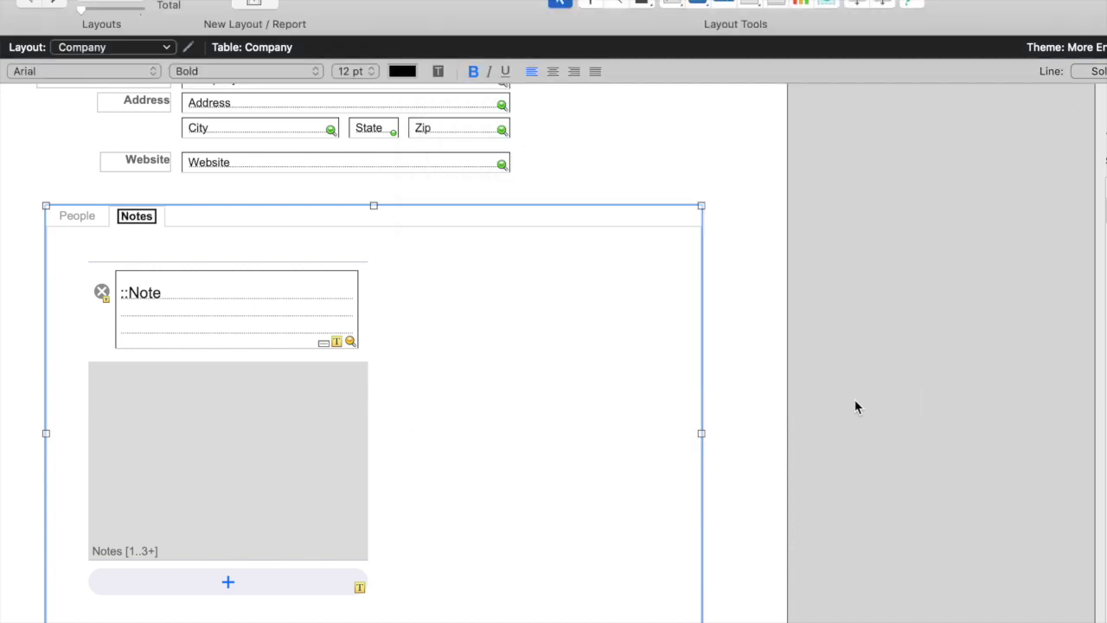
Narrow the add-note button, widen the Notes portal, and place the button above it
left_click(222, 585)
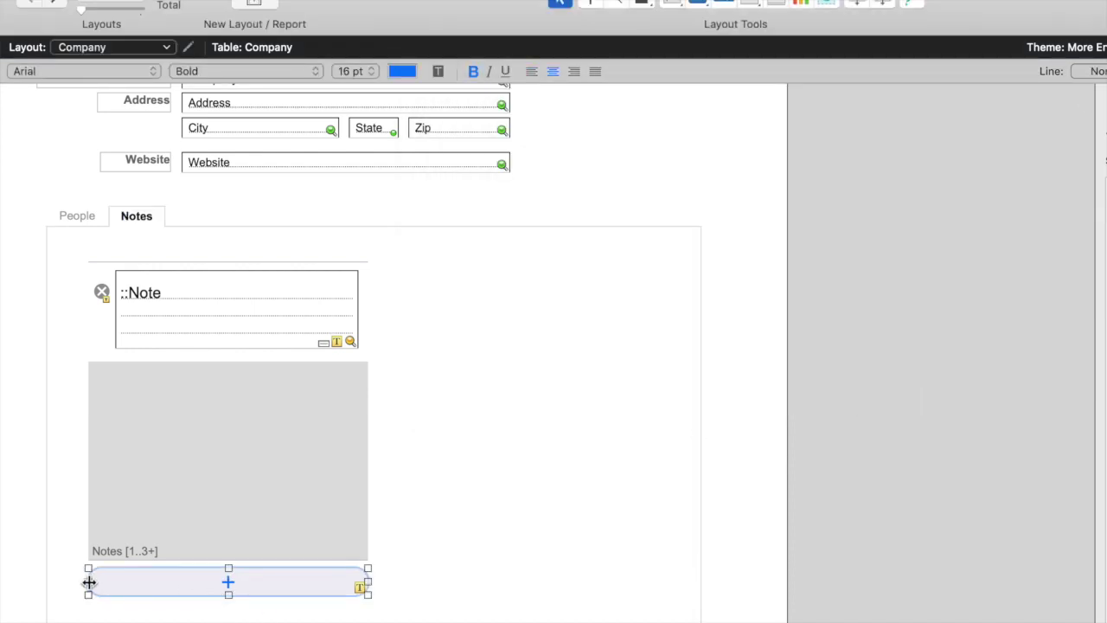
left_click_drag(88, 581, 428, 264)
mouse_move(298, 420)
left_mouse_down()
mouse_move(282, 448)
mouse_move(302, 434)
left_mouse_up()
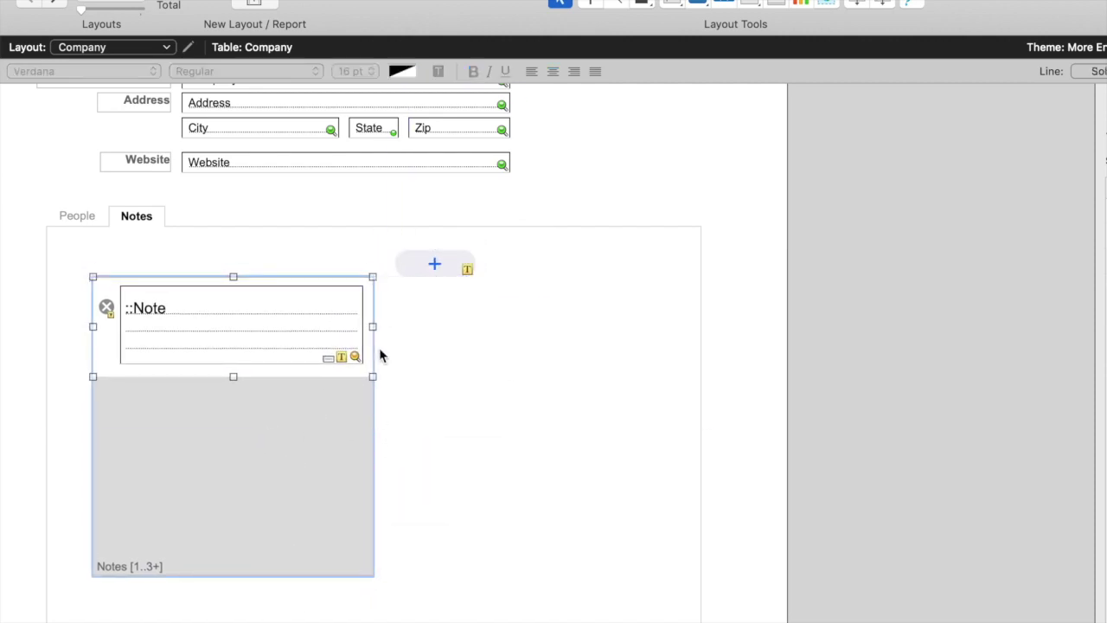
left_click_drag(374, 327, 637, 358)
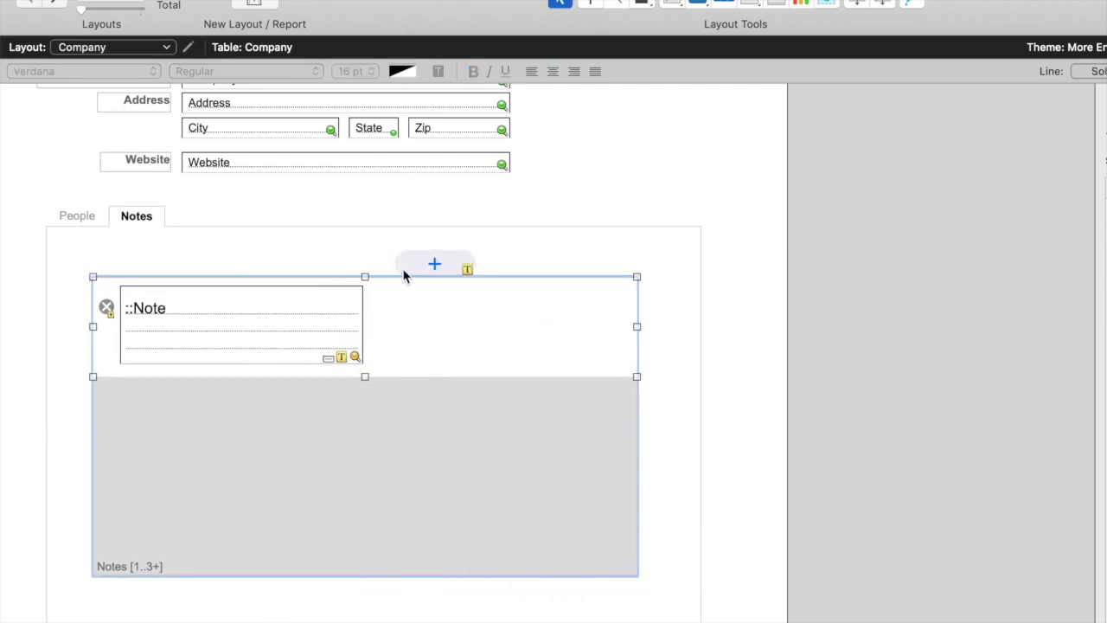
left_click(428, 264)
left_click_drag(428, 262, 441, 253)
Keep the ::Note field in the Default style and stretch it across the portal
left_click(360, 298)
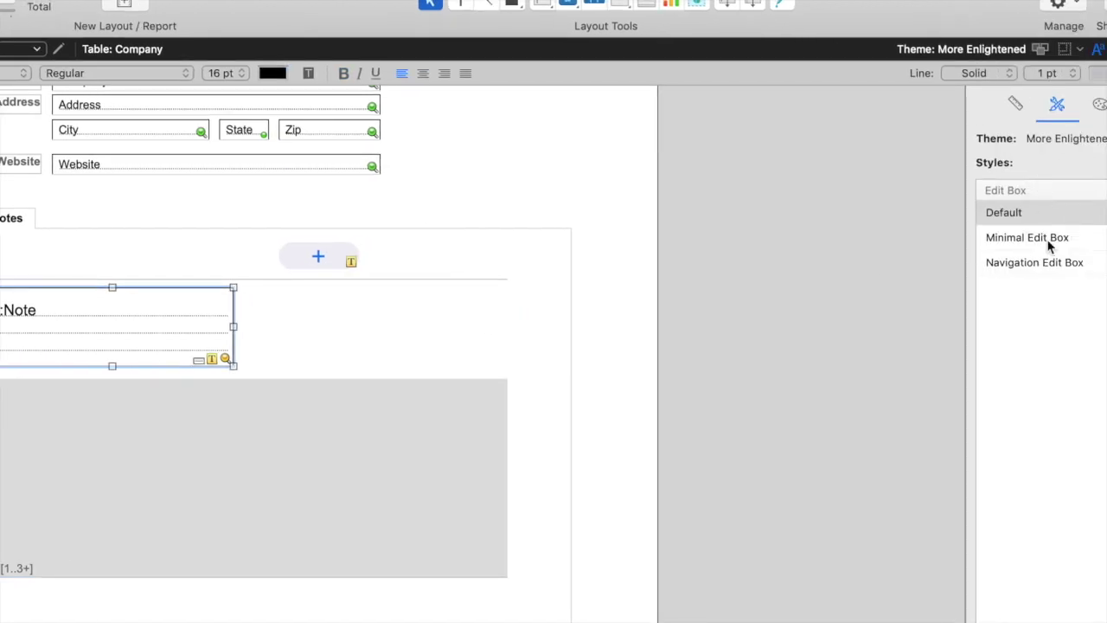
left_click(1035, 240)
left_click(1030, 270)
left_click(1004, 212)
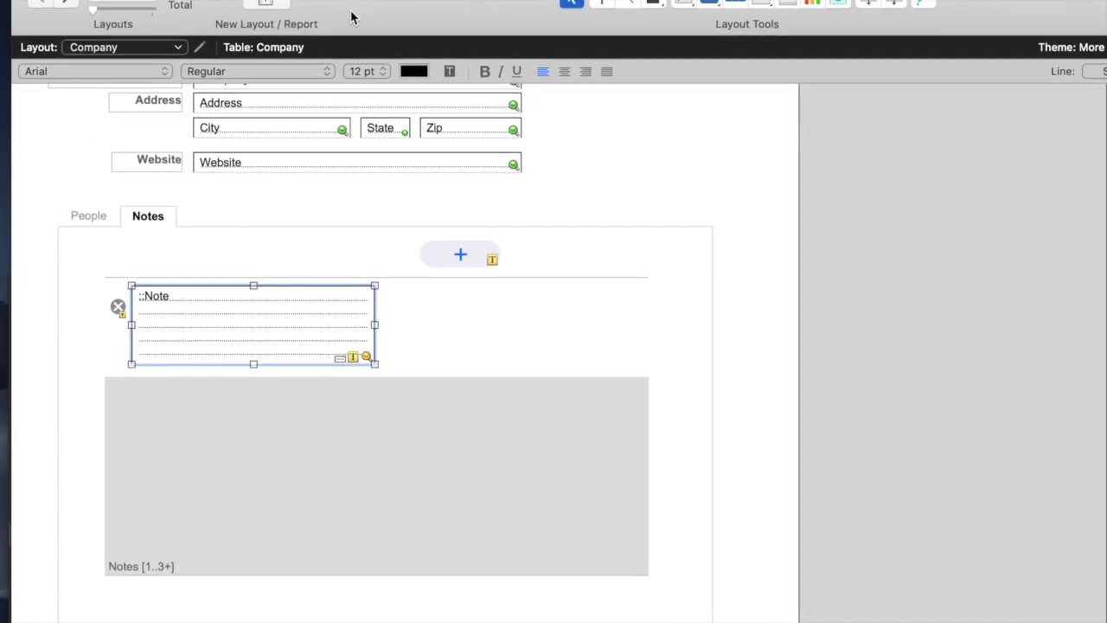
left_click_drag(375, 324, 627, 343)
In Browse mode, add the note 'This is a test note' on the Notes tab
key("super+b")
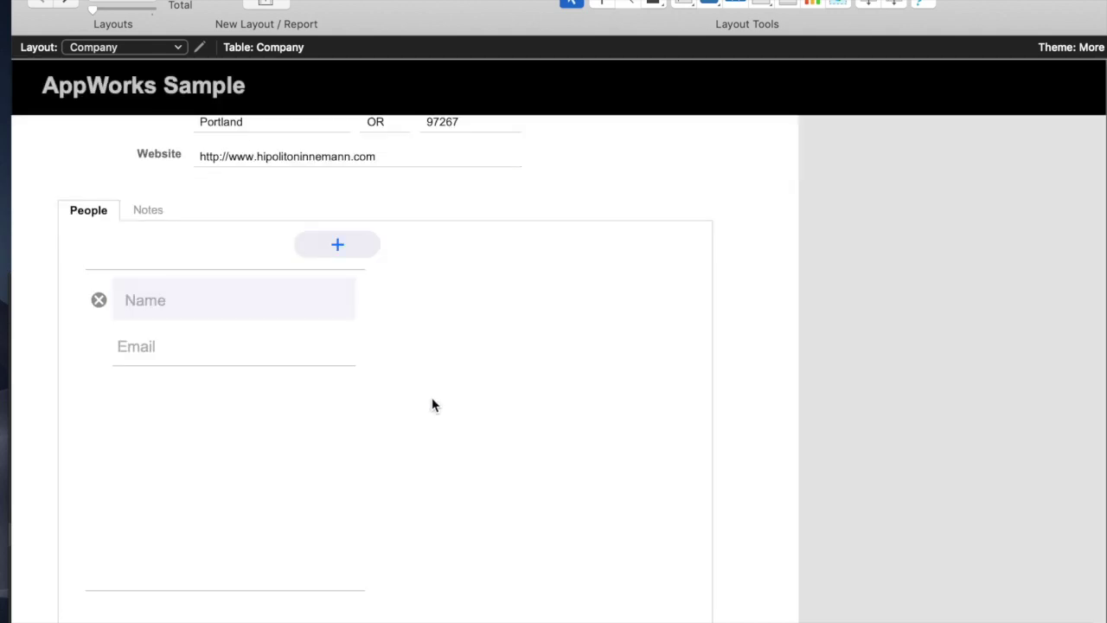
left_click(165, 211)
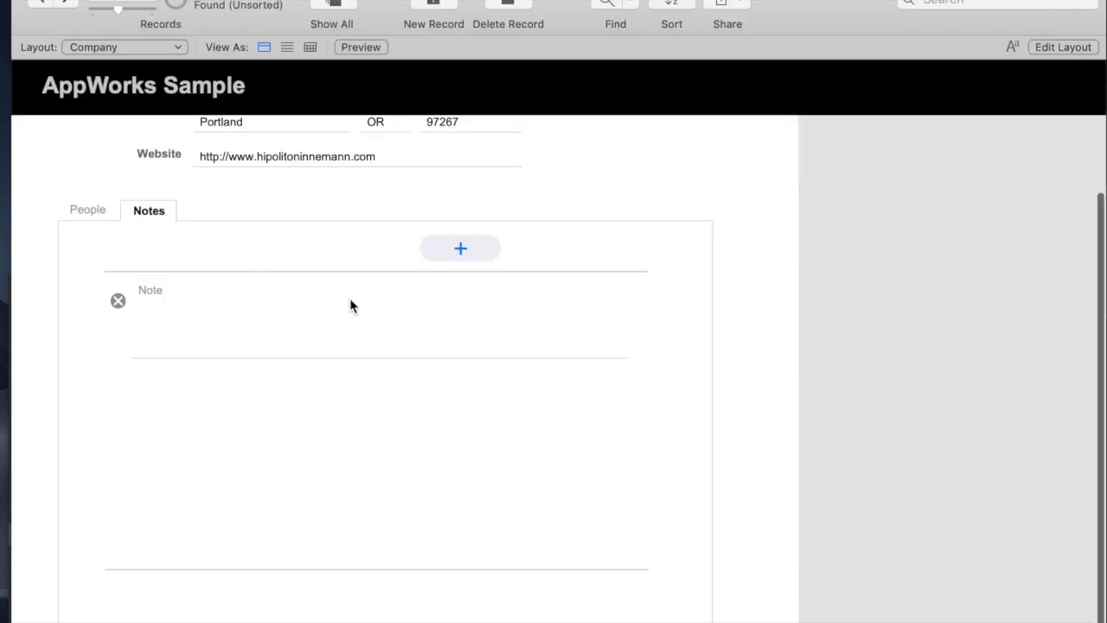
left_click(464, 256)
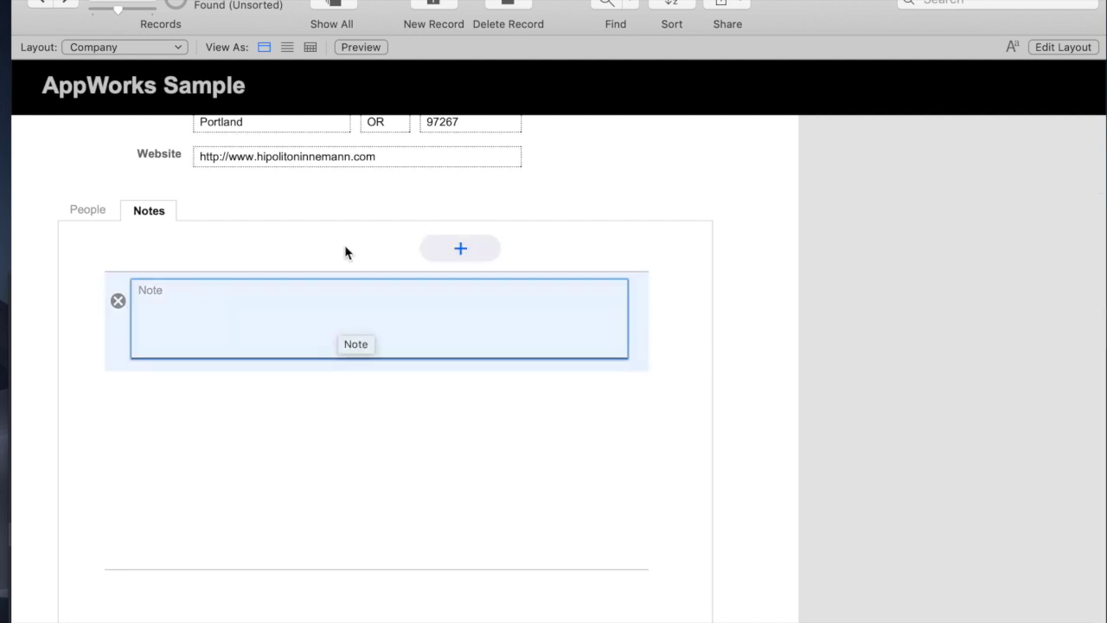
scroll(337, 228, "up", 3)
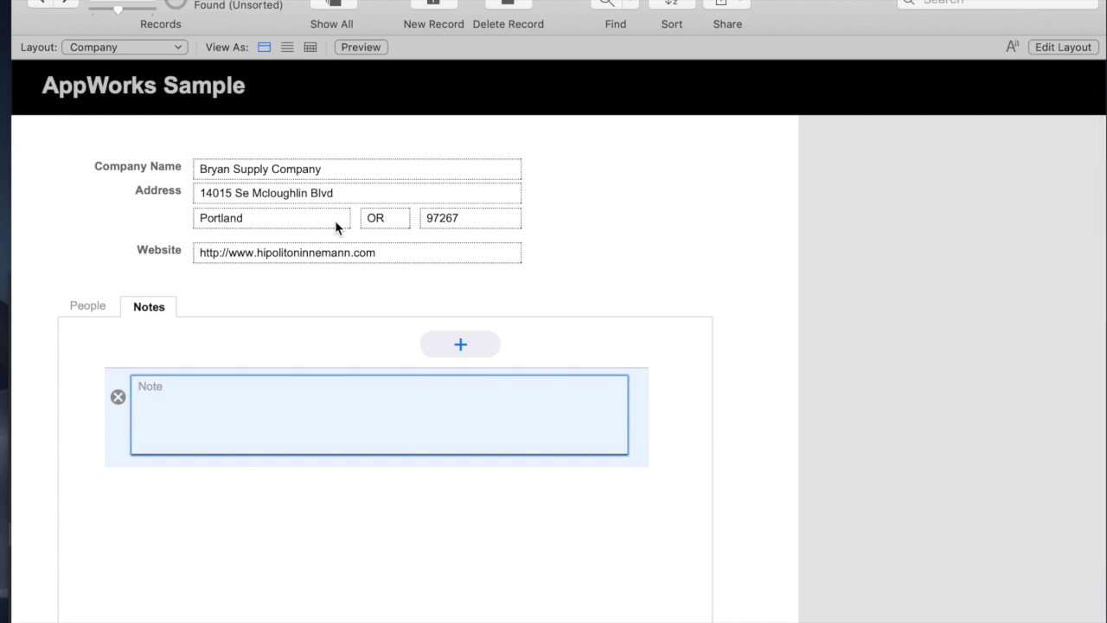
type("This is a test note")
left_click(471, 287)
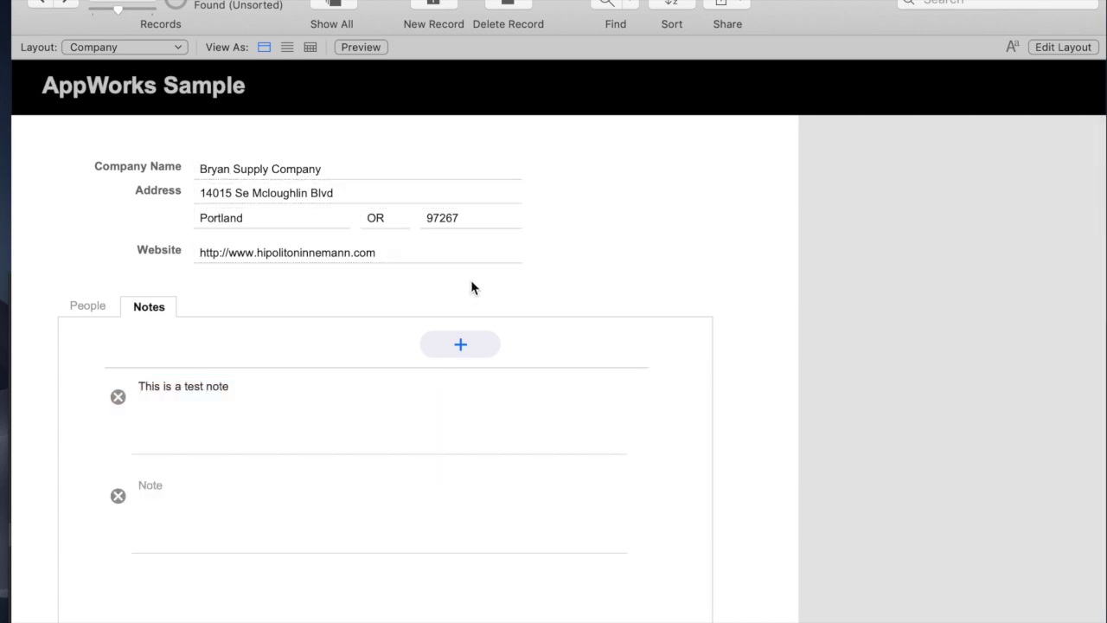
Add a second note 'Another test', then step to another record and back
left_click(266, 494)
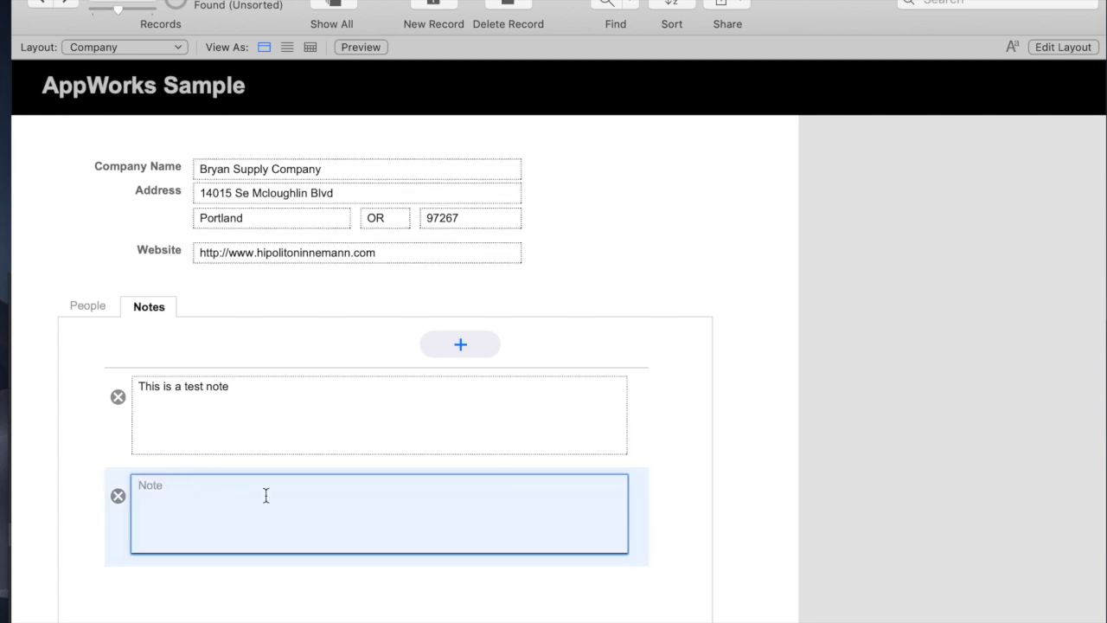
type("Another test")
left_click(427, 324)
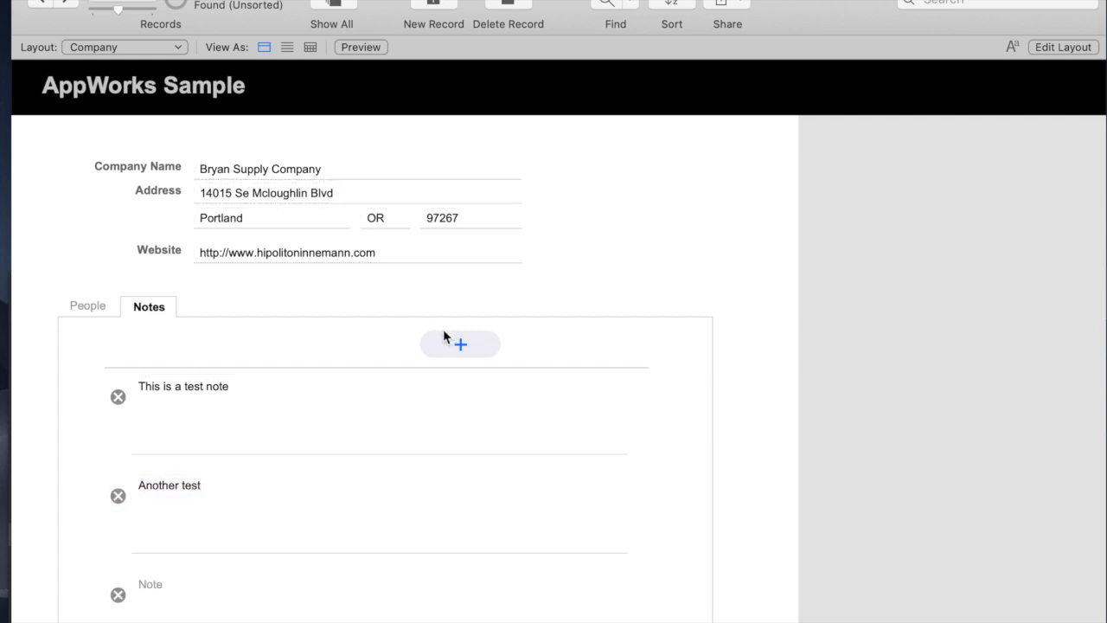
left_click(39, 3)
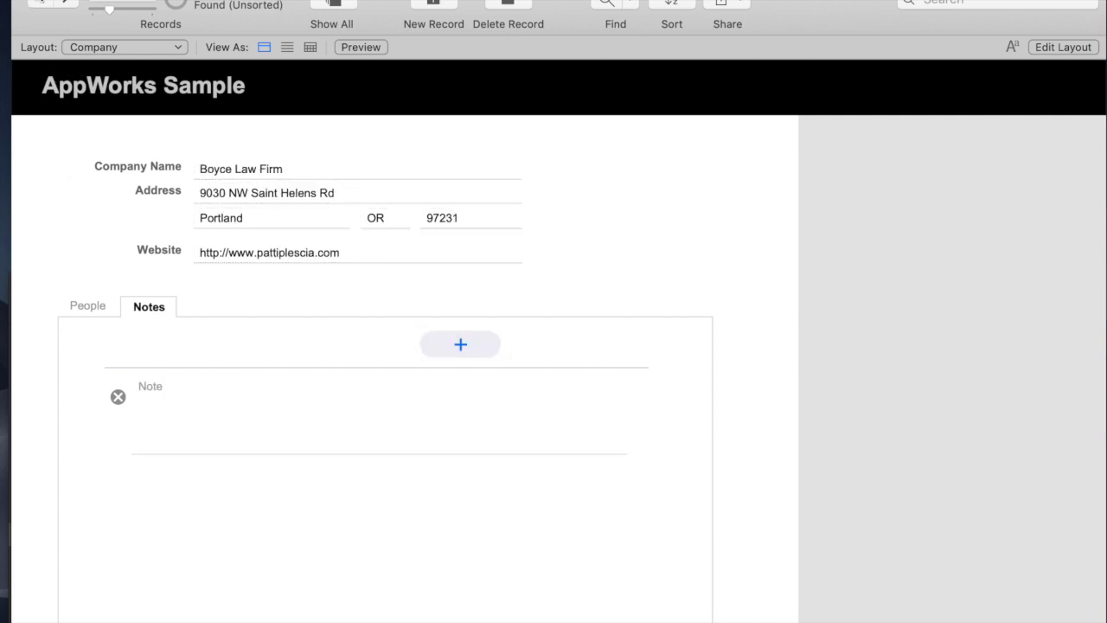
left_click(67, 3)
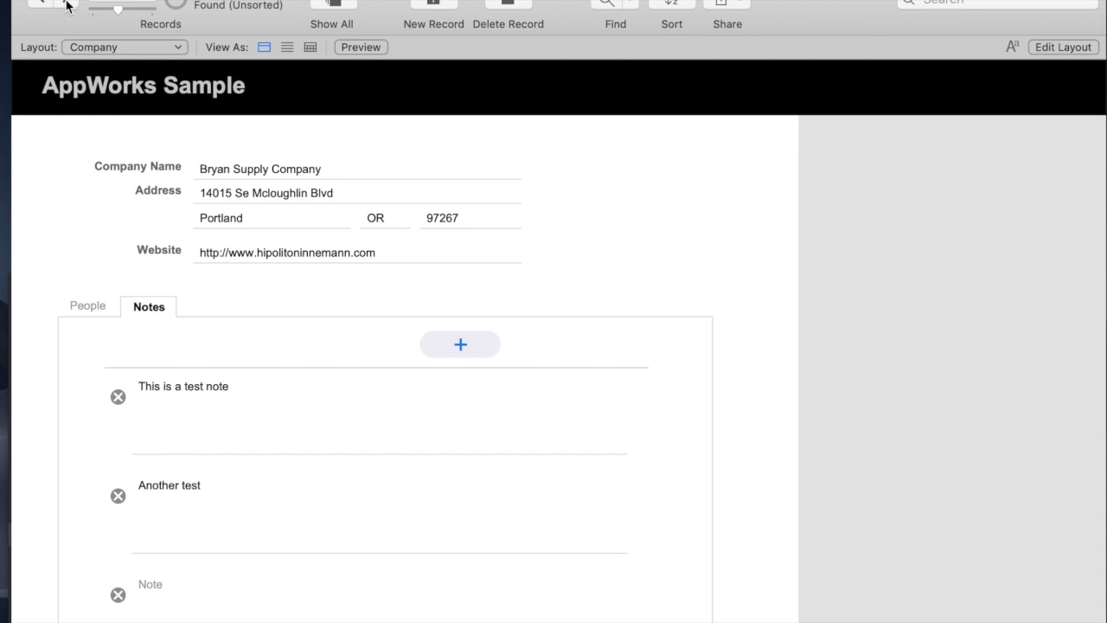
Move the Notes table under Assignments in the relationships graph, review its fields, and close
key("super+shift+d")
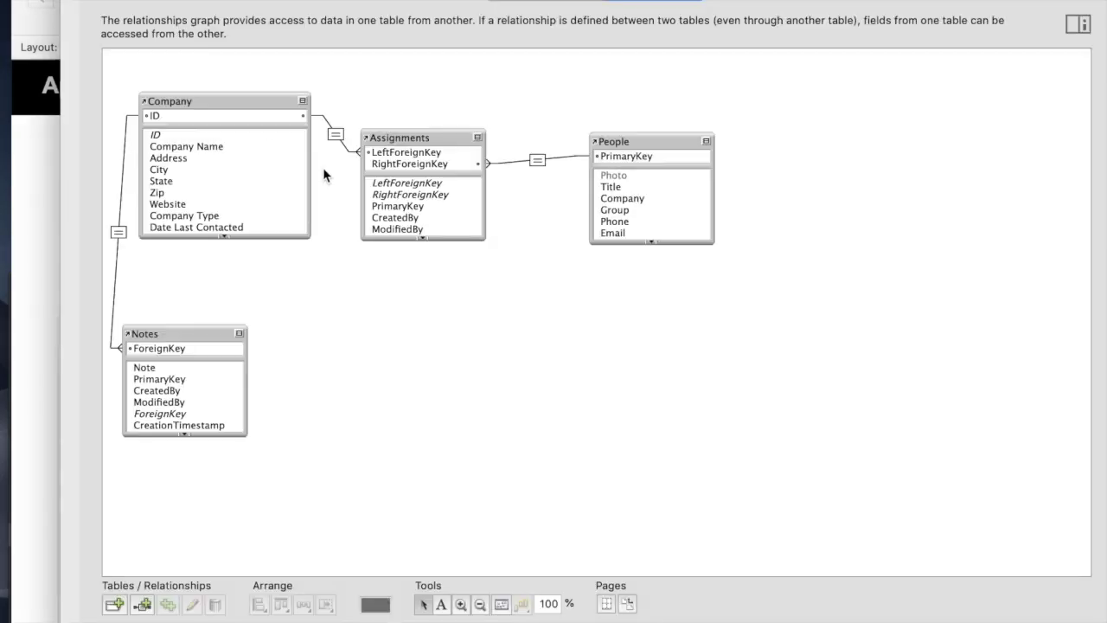
left_click_drag(188, 331, 424, 310)
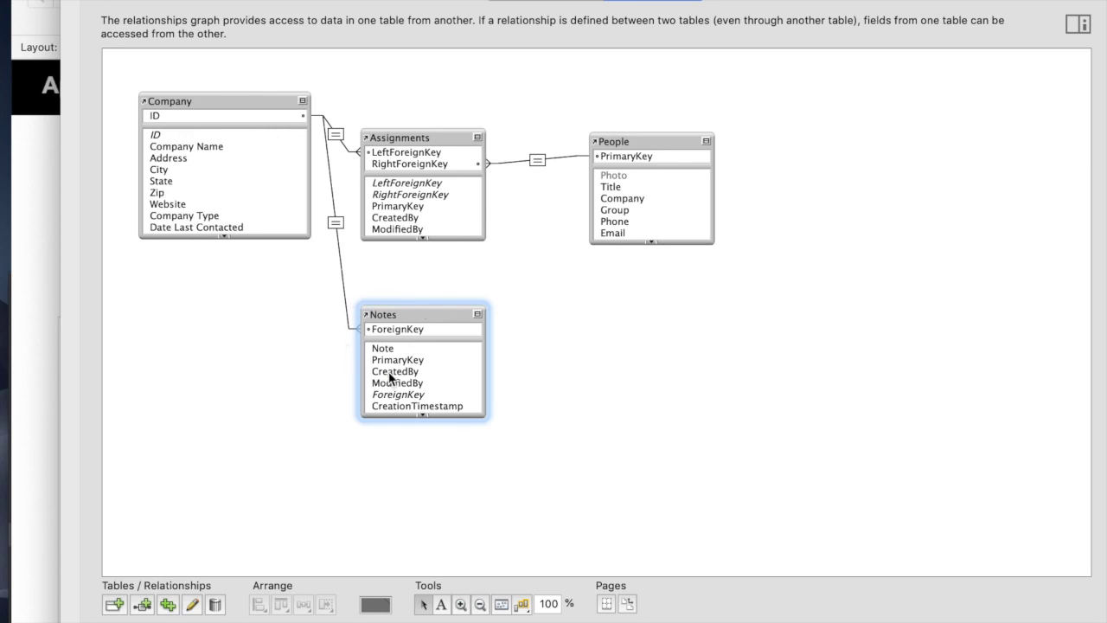
left_click(512, 7)
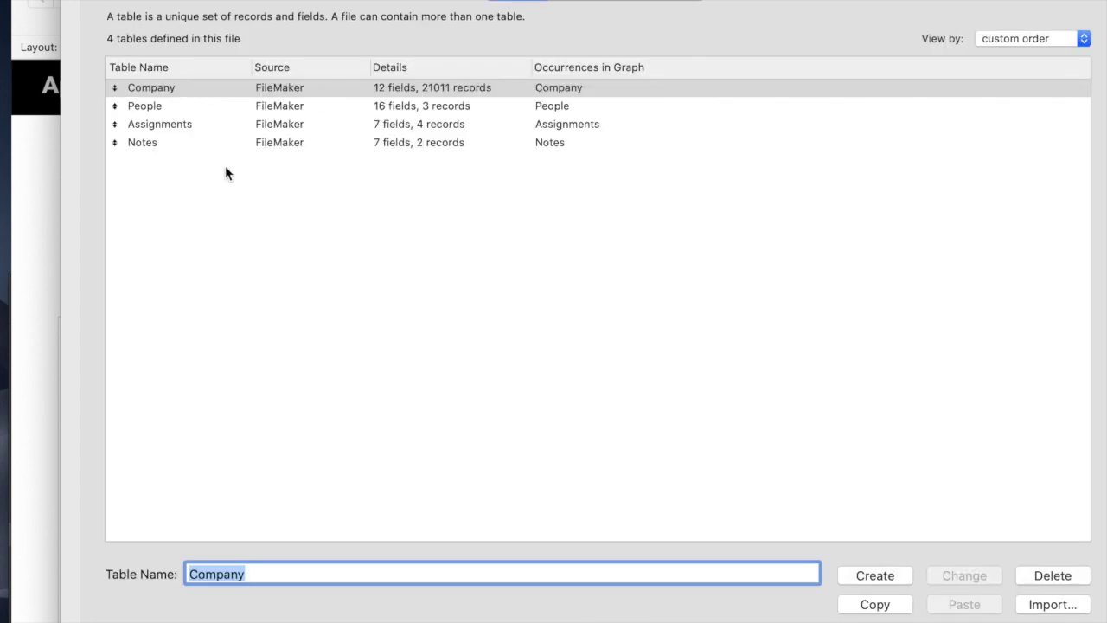
left_click(192, 145)
double_click(192, 145)
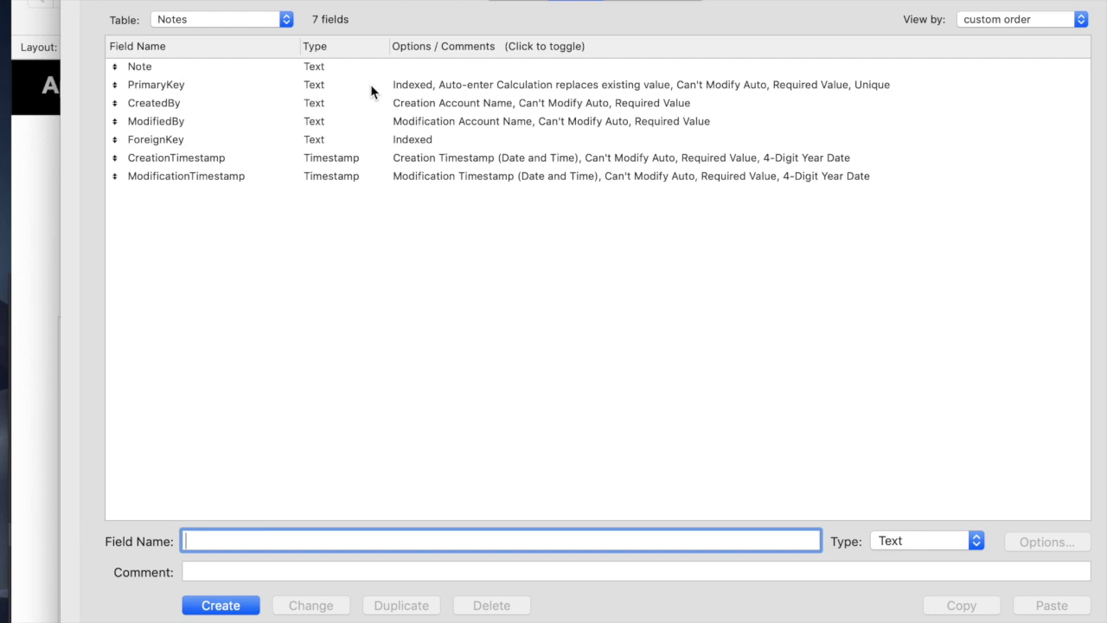
left_click(666, 3)
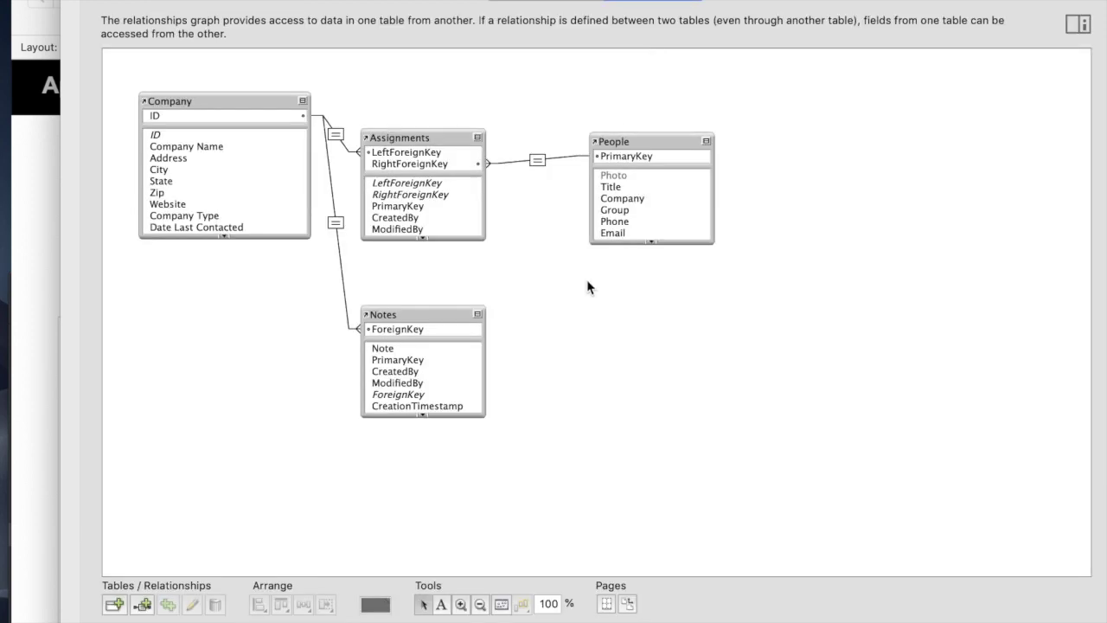
key("Return")
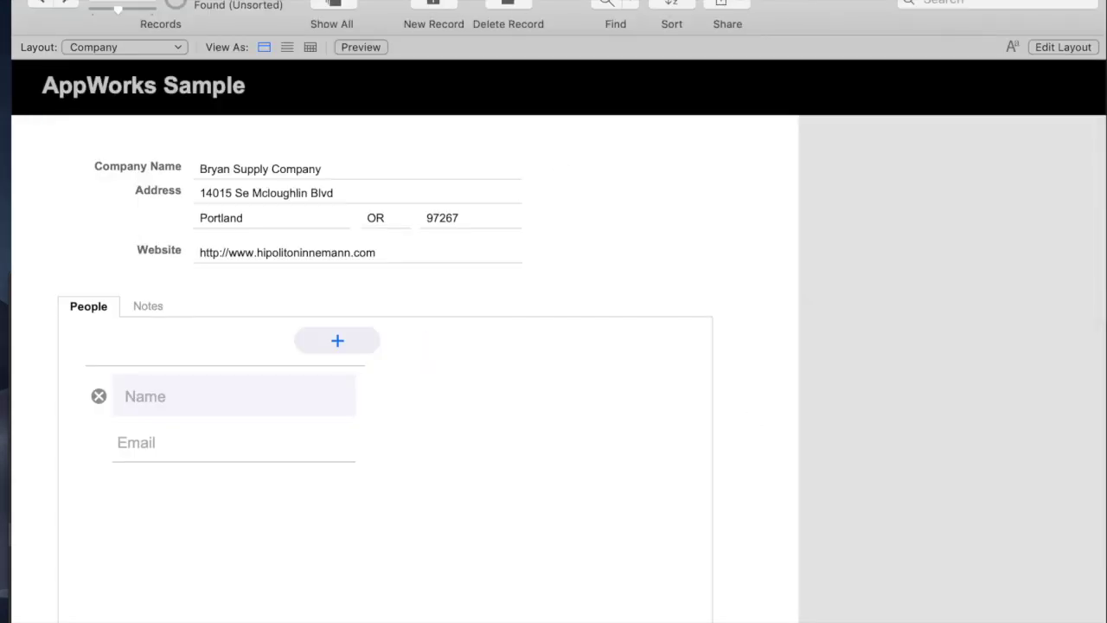
Open the Script Workspace with Cmd+Shift+S and expand the Notes and People script folders
key("super+shift+s")
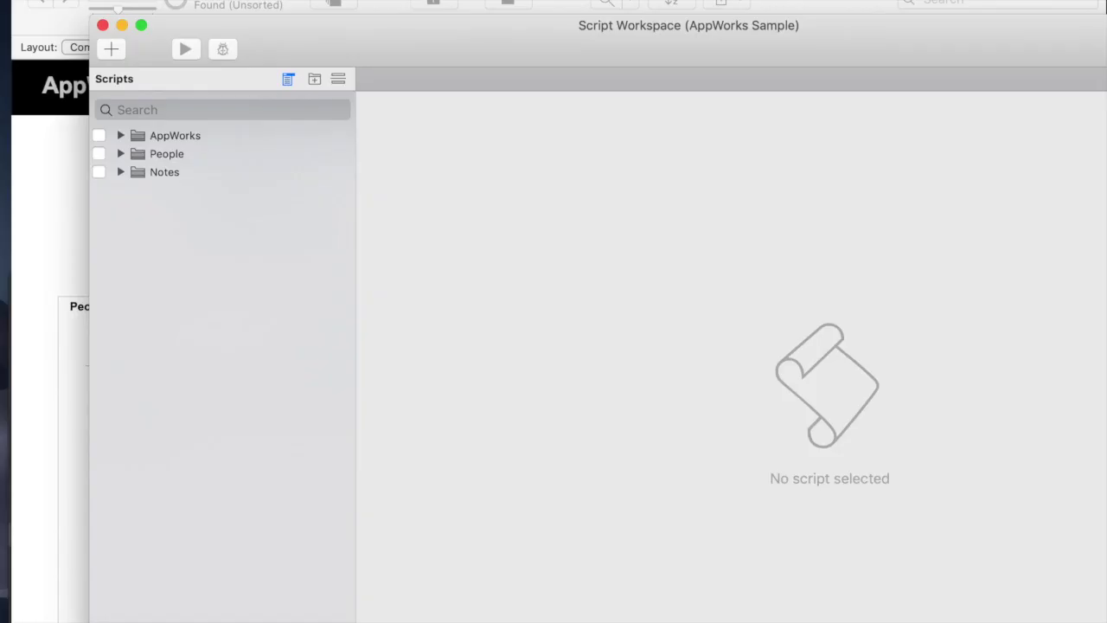
left_click(121, 171)
left_click(120, 154)
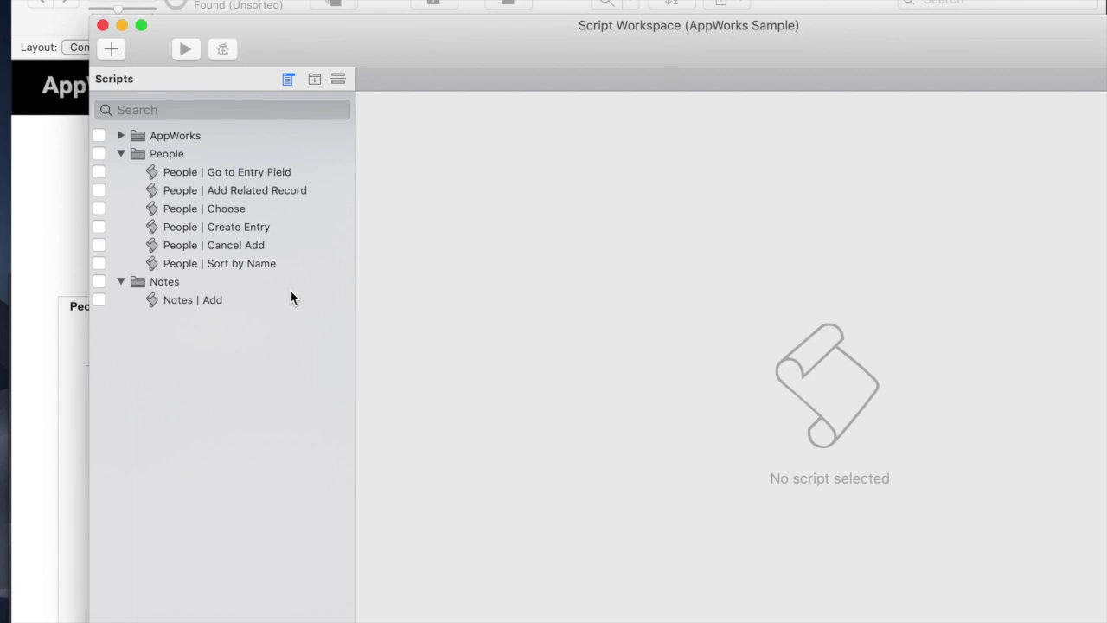